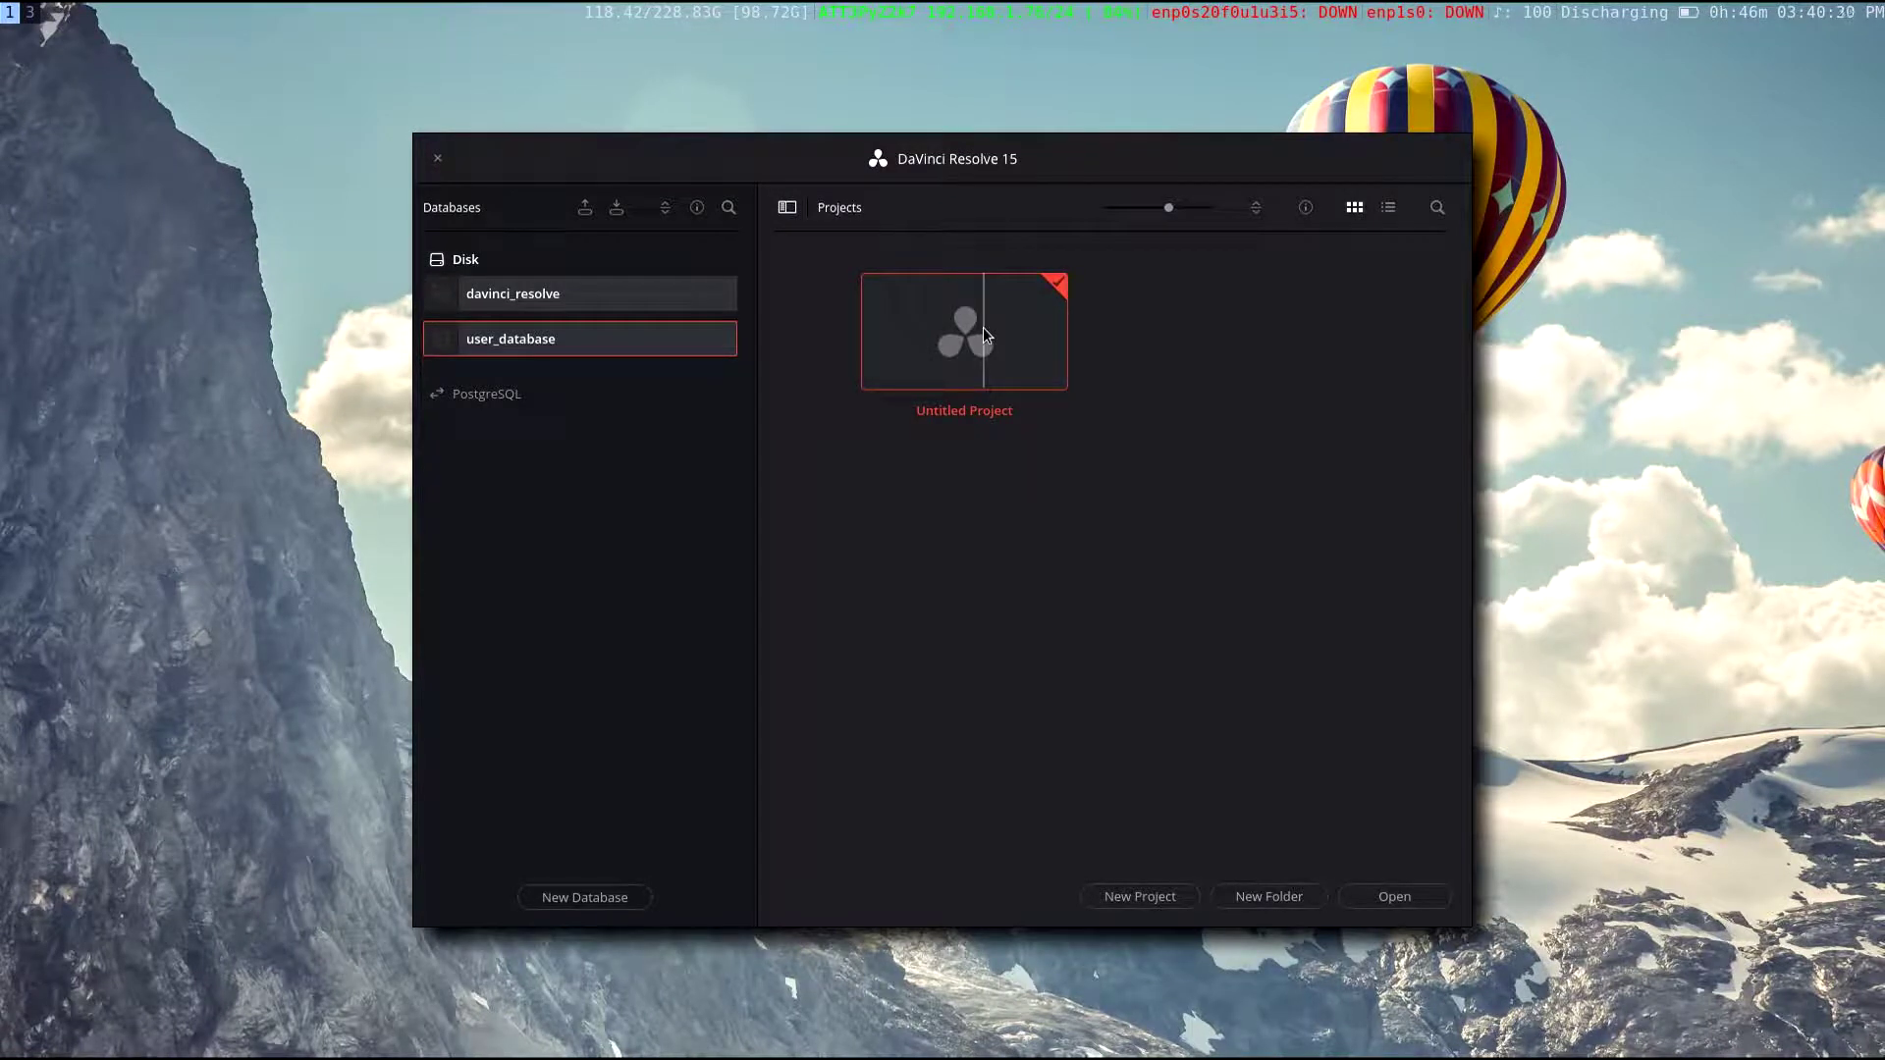
# - Open the Untitled Project from the Project Manager to start editing it
pyautogui.doubleClick(980, 322)
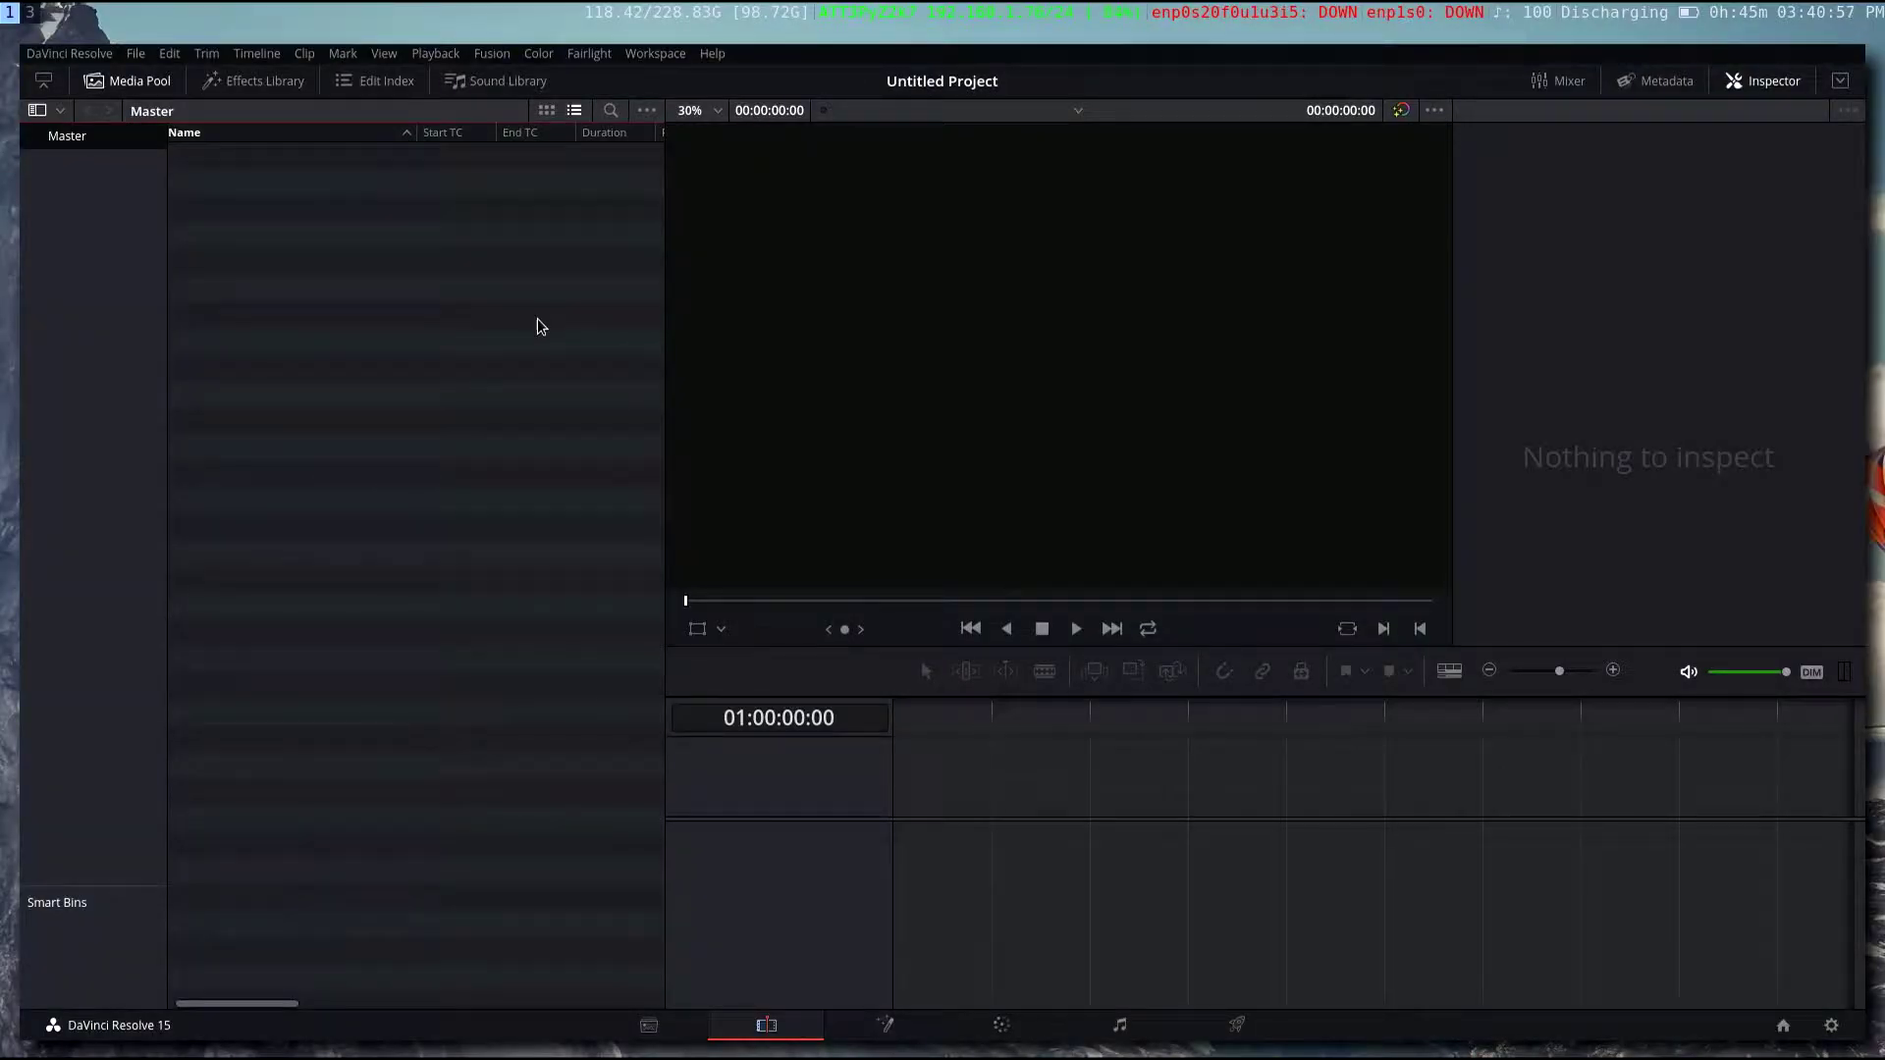
# - In Project Settings, switch the timeline resolution to Custom and select the width value
pyautogui.hotkey('shift', '9')
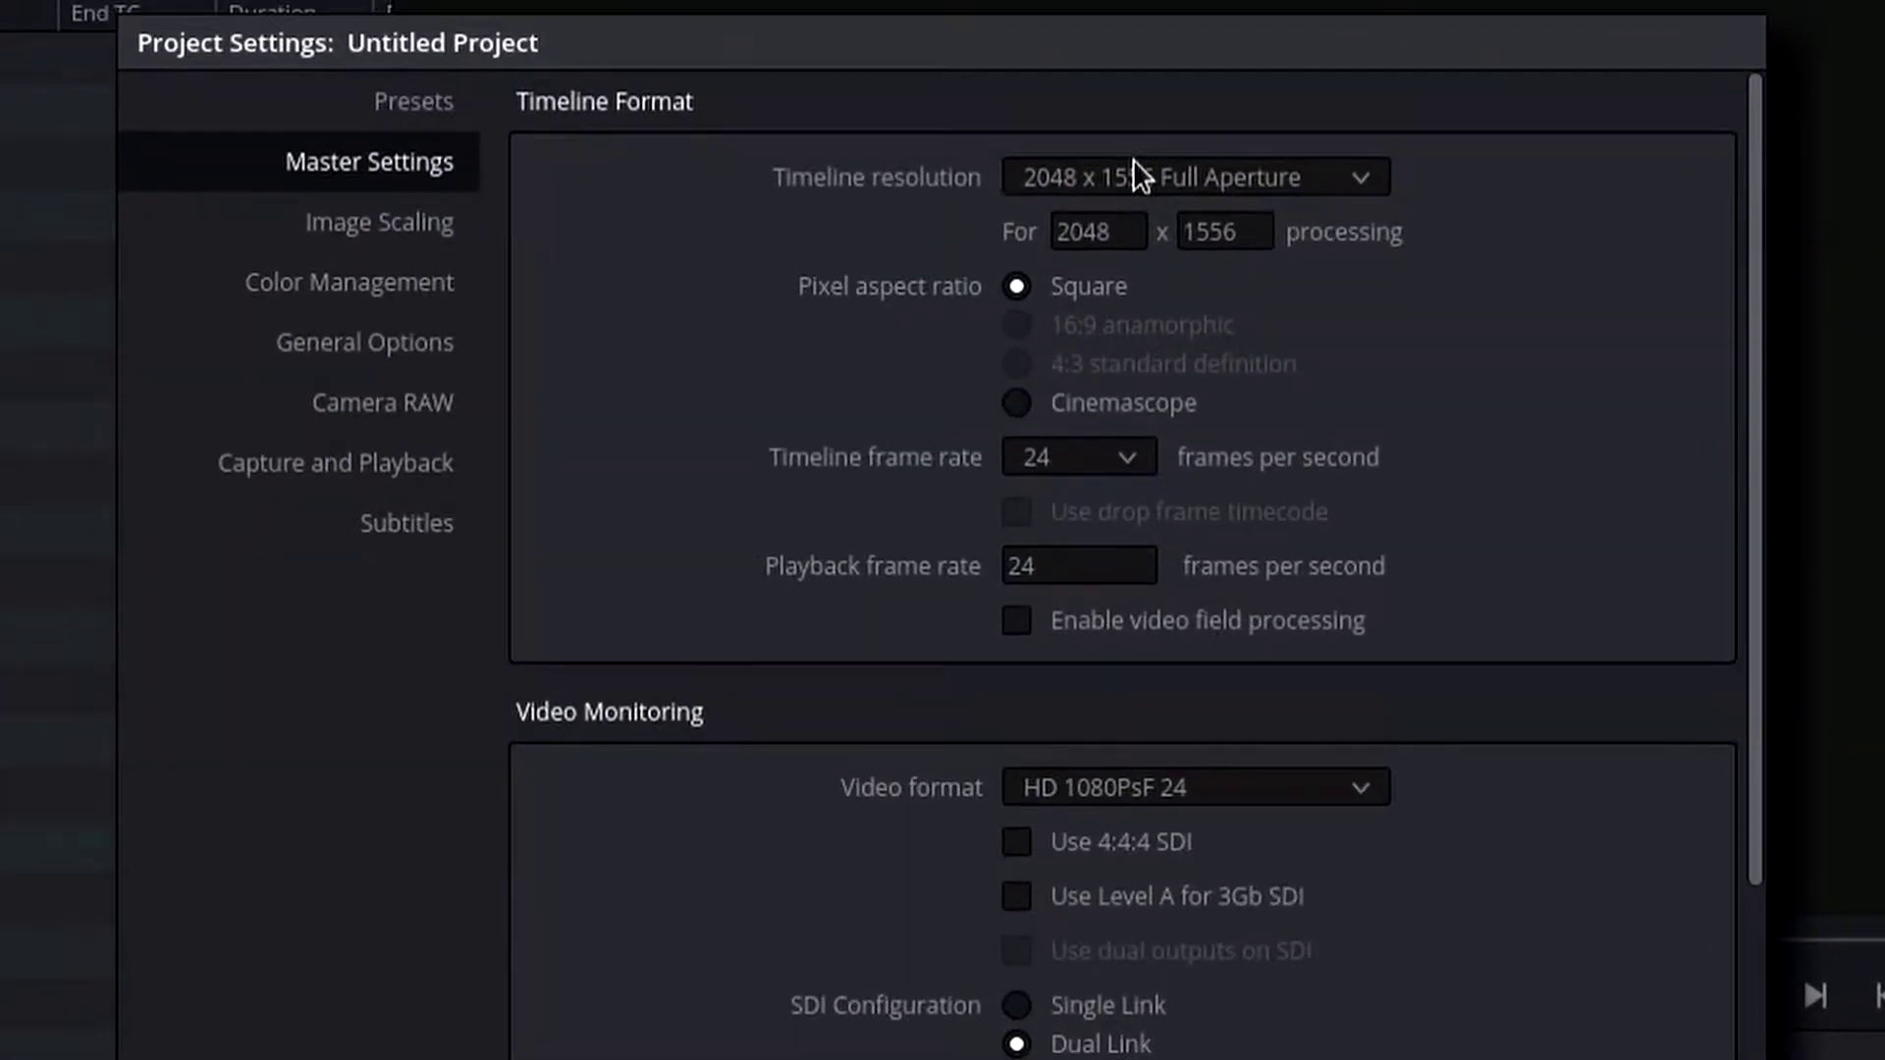
pyautogui.click(1129, 178)
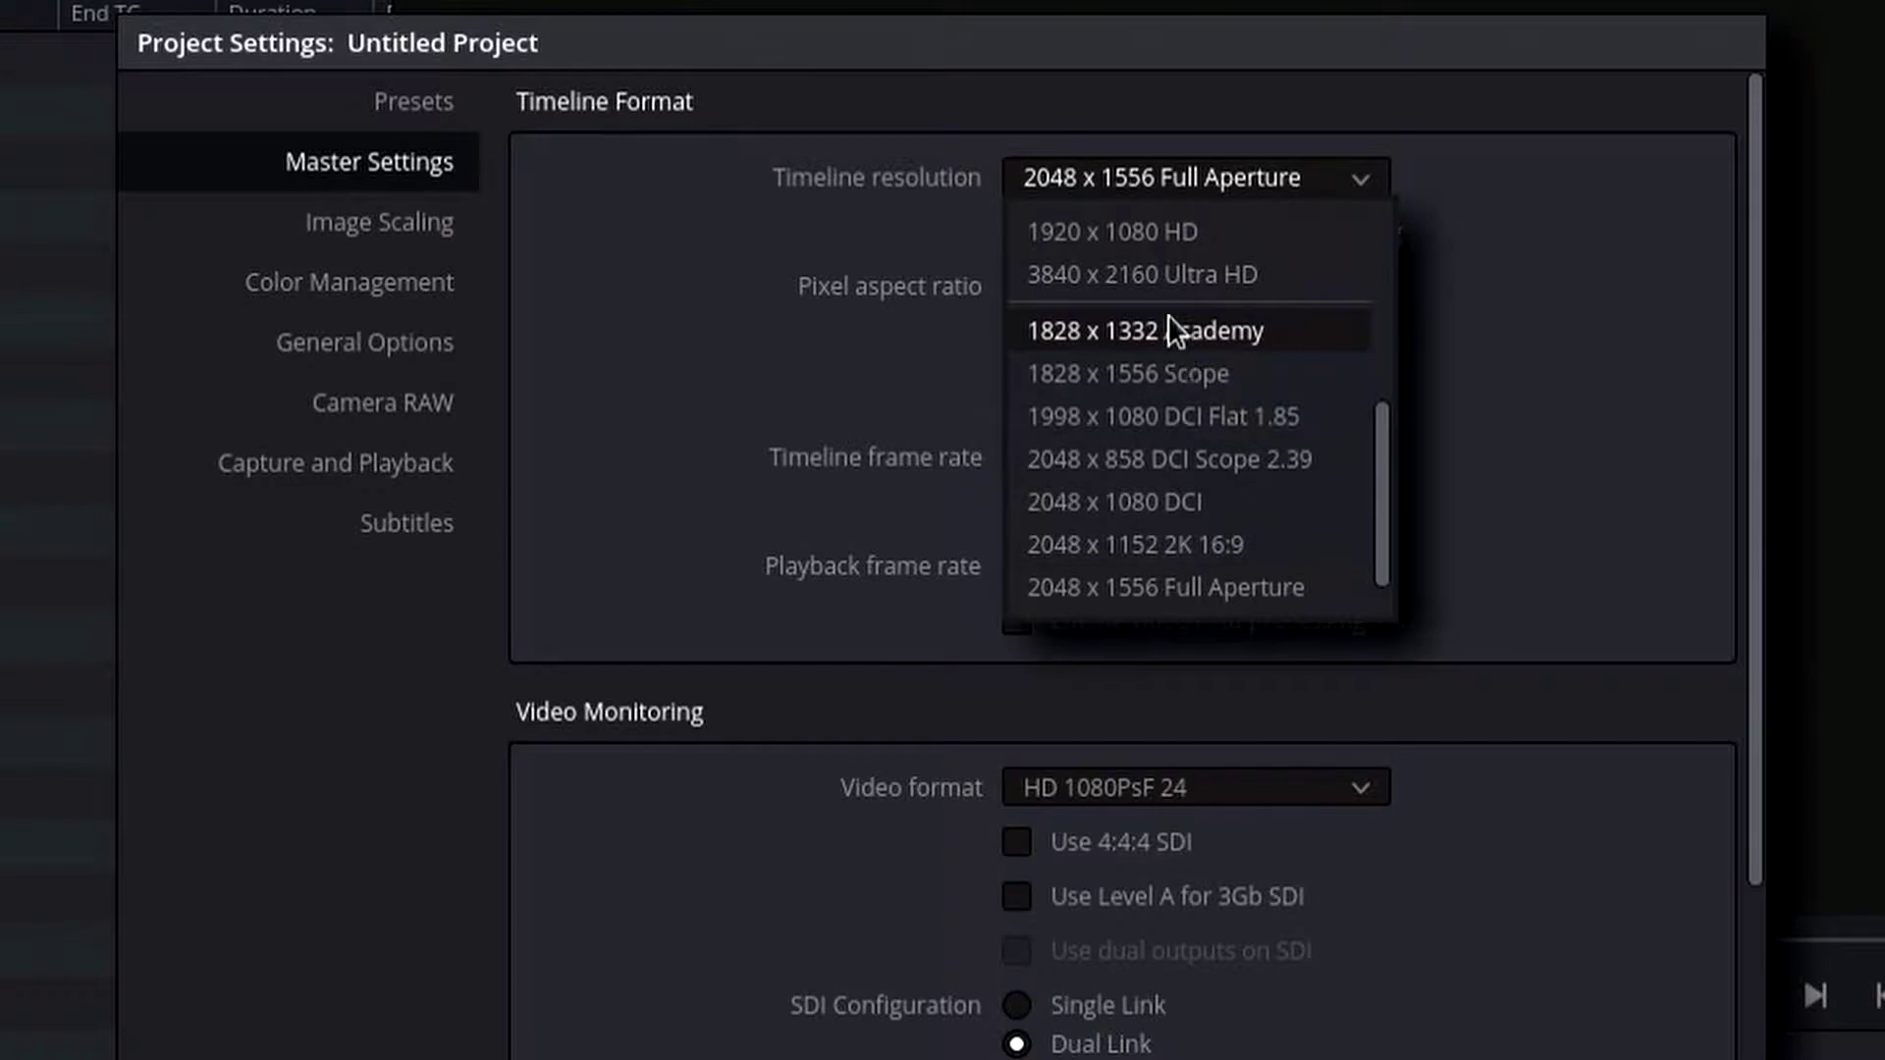
pyautogui.scroll(2, 1168, 324)
pyautogui.scroll(2, 1168, 314)
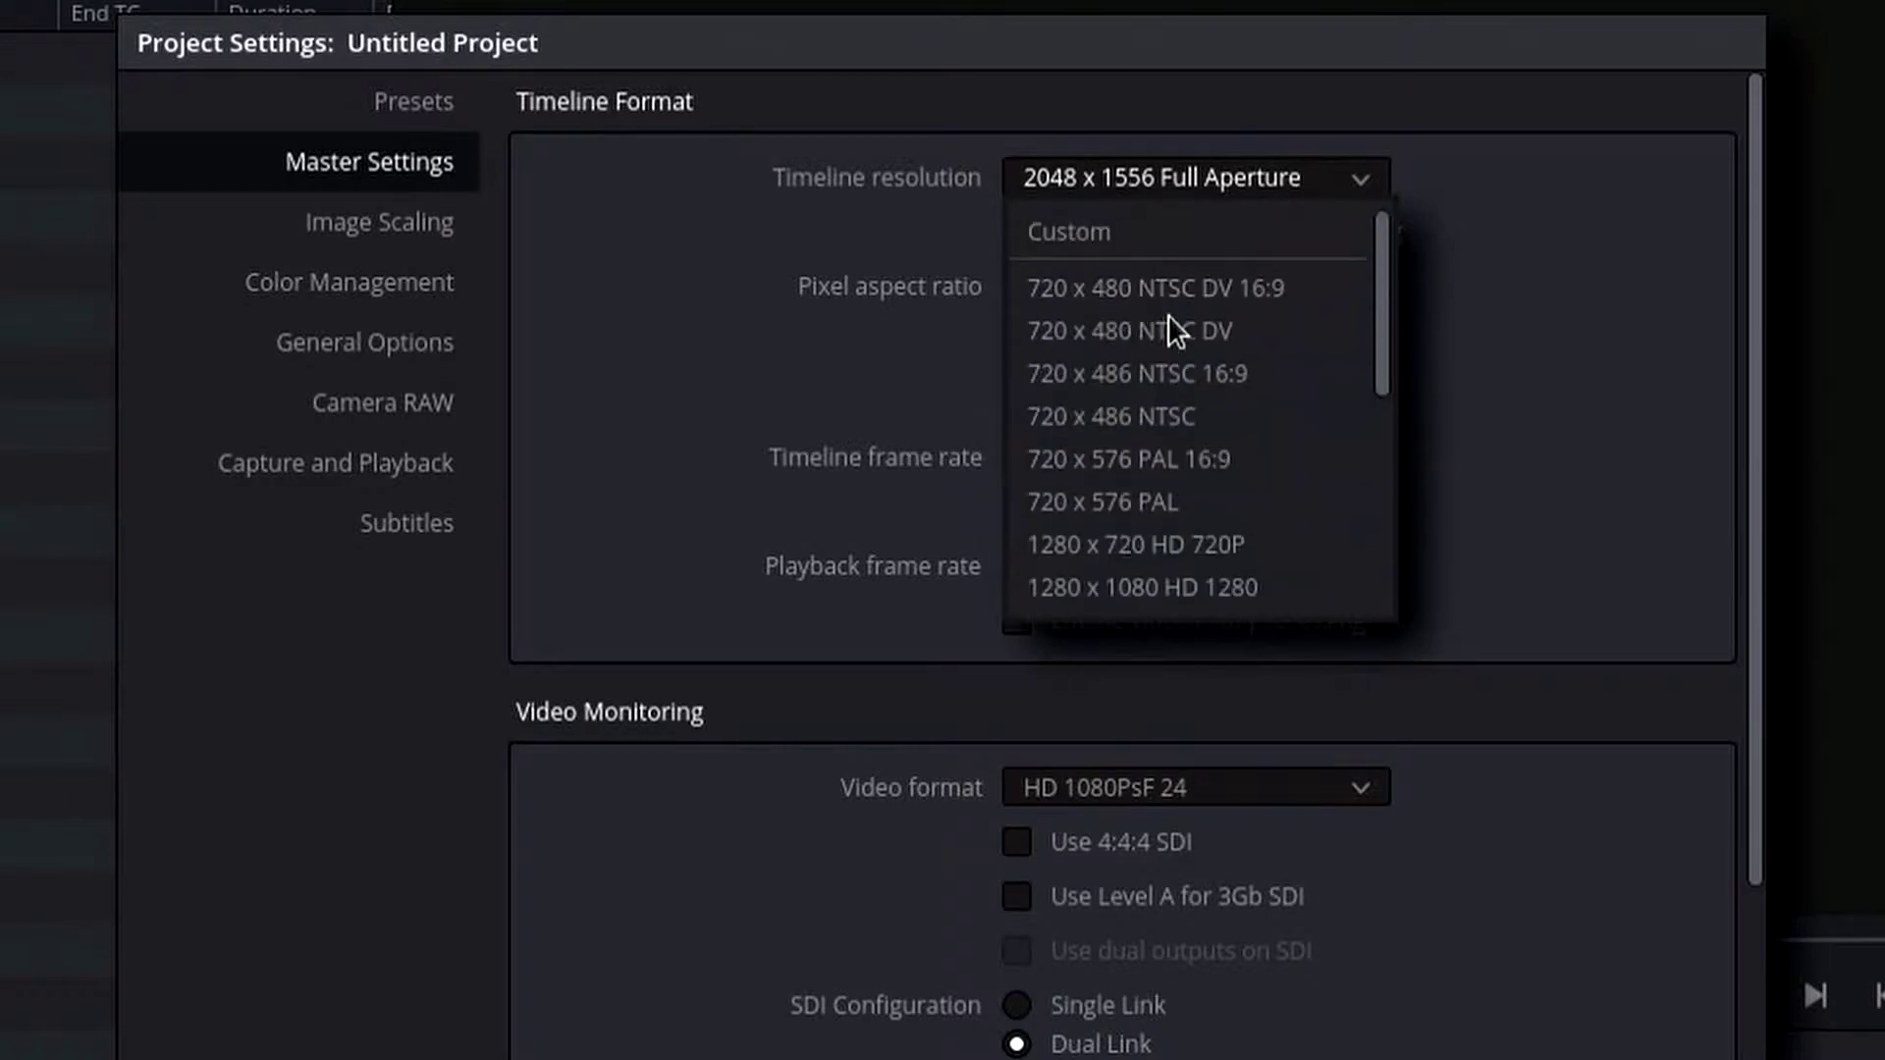
pyautogui.click(1097, 225)
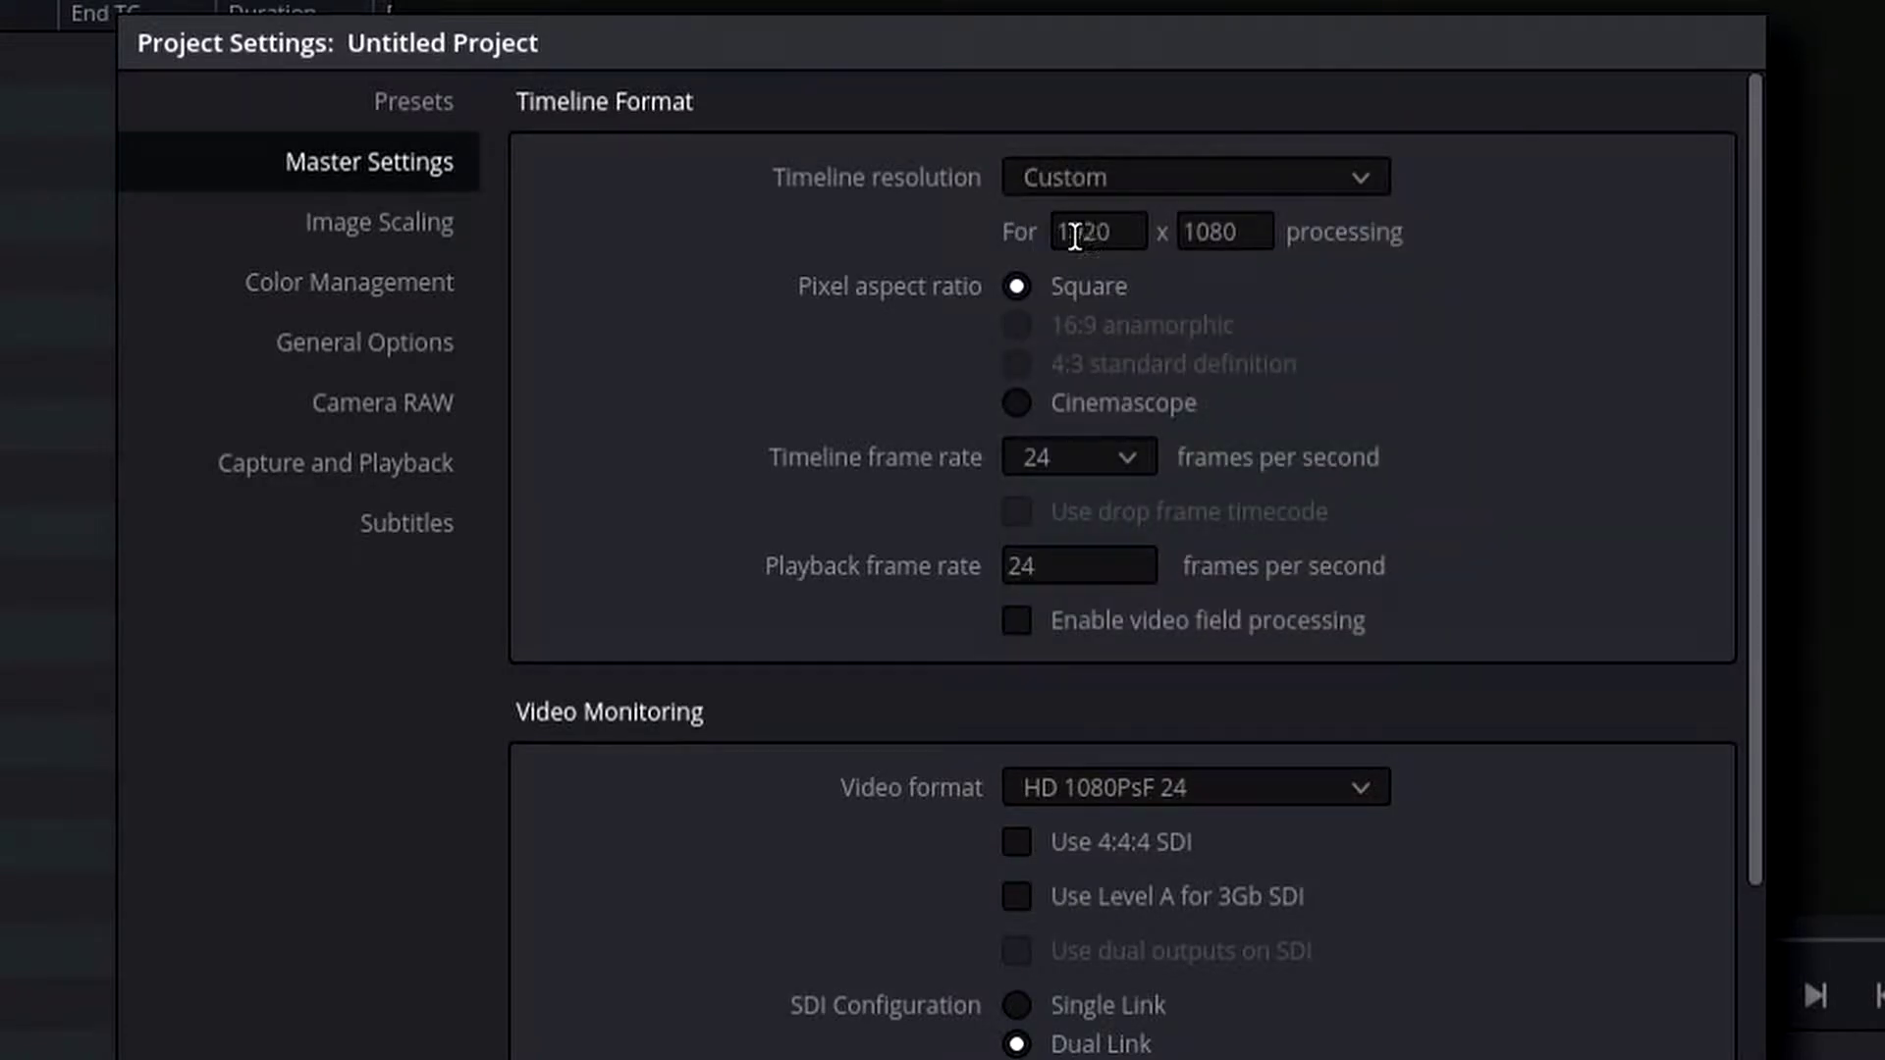
pyautogui.click(1080, 232)
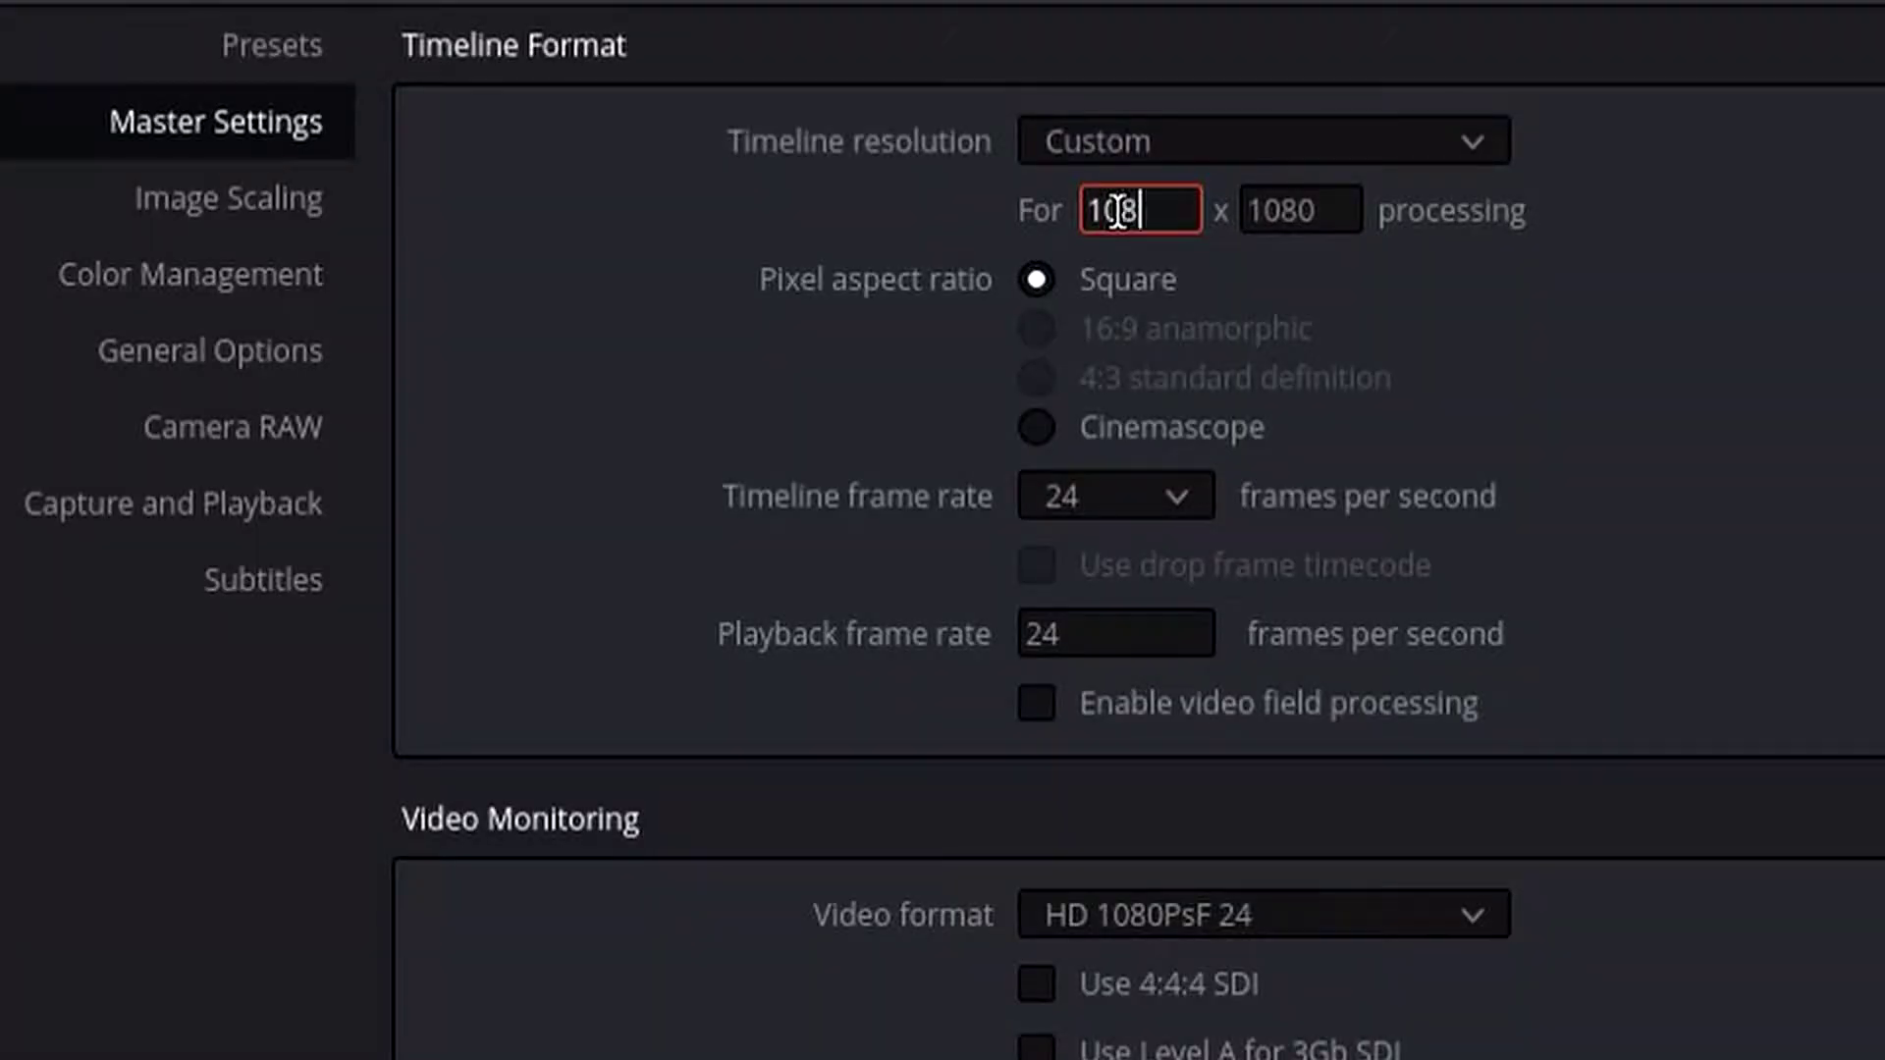
# - Enter a custom timeline resolution of 1080 wide by 1920 high
pyautogui.write('80')
pyautogui.press('Tab')
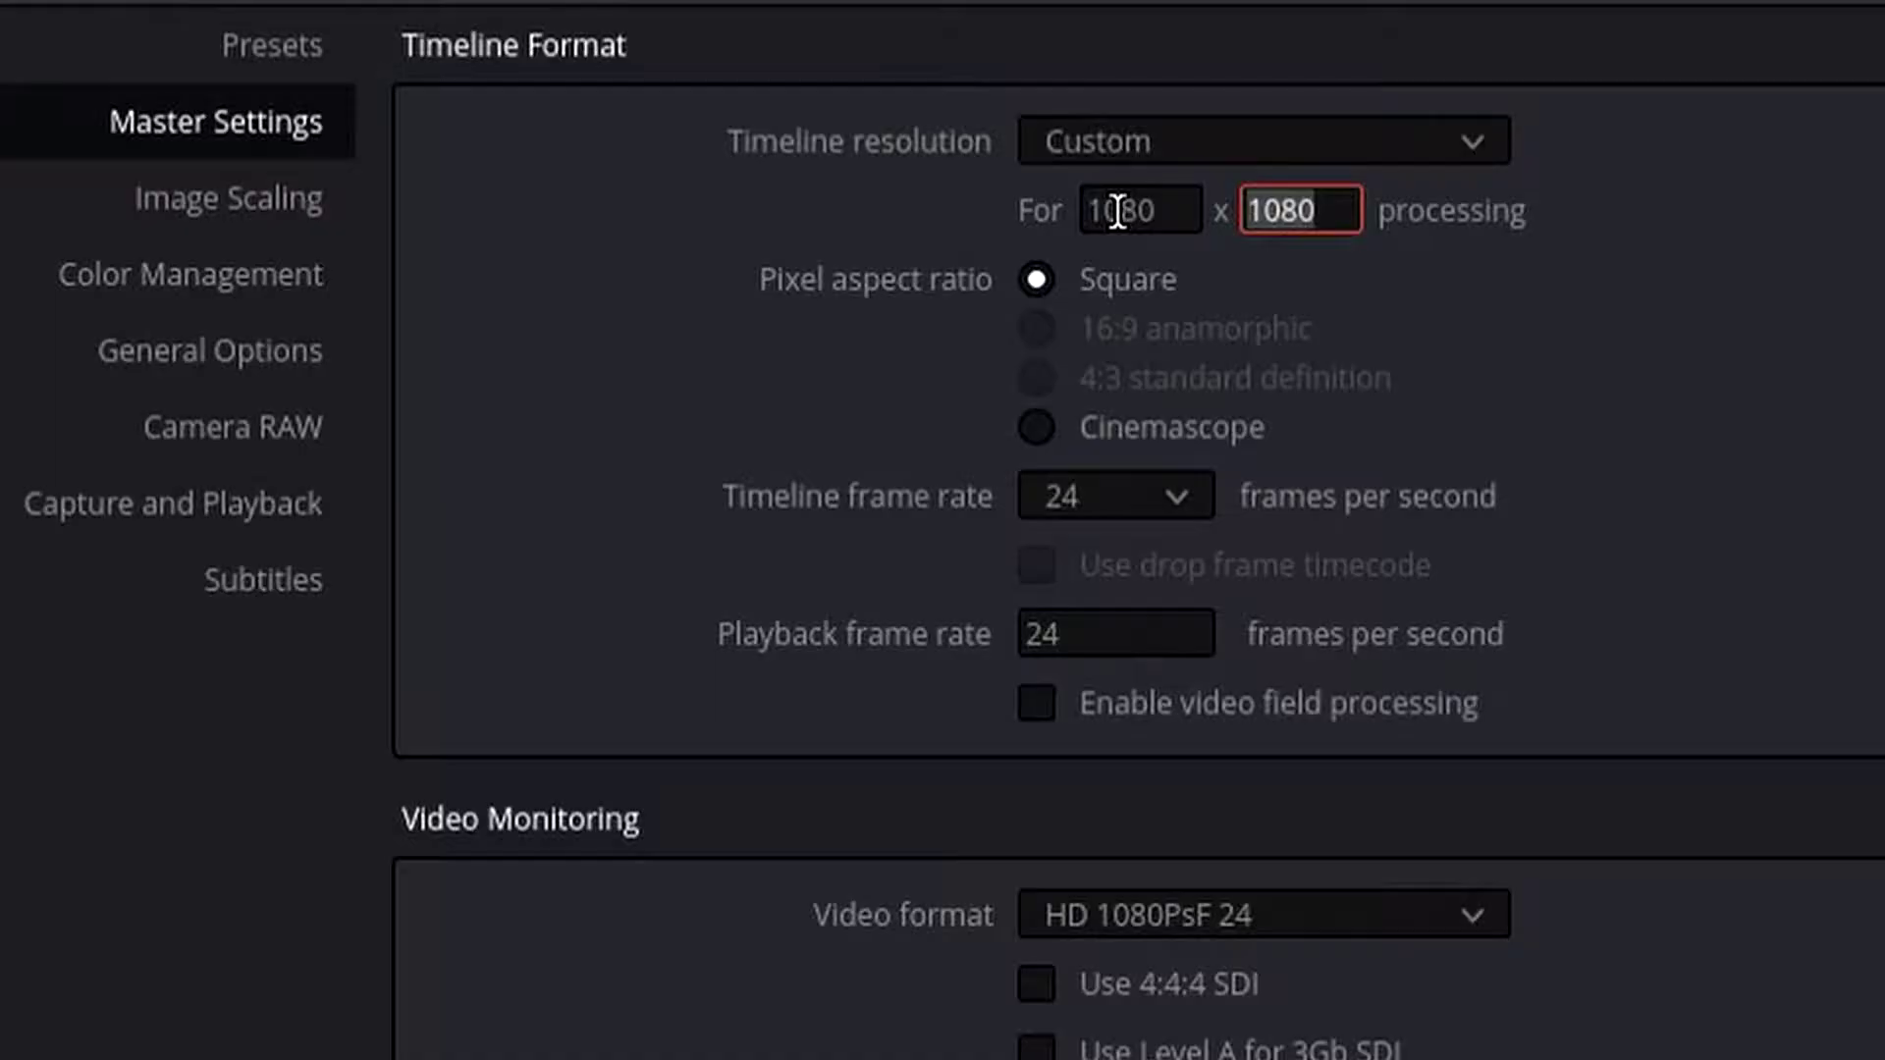
pyautogui.write('1920')
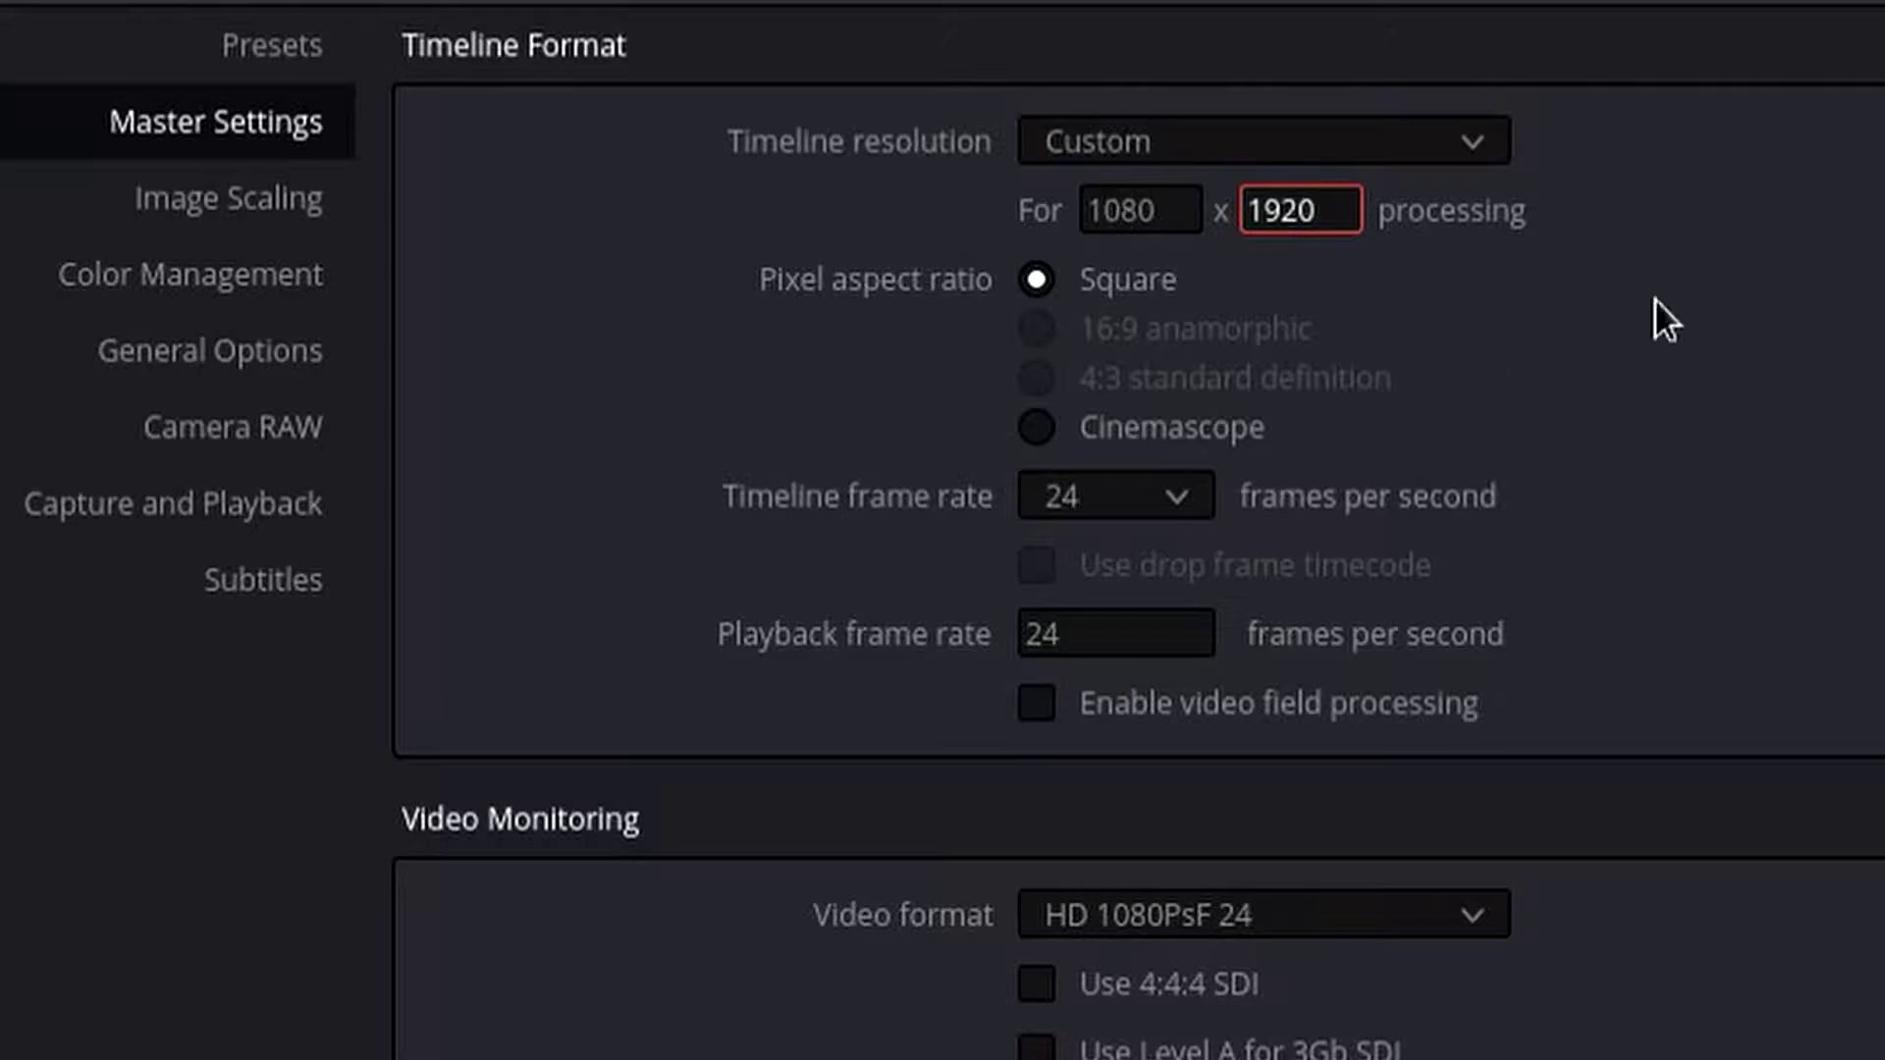
pyautogui.press('Return')
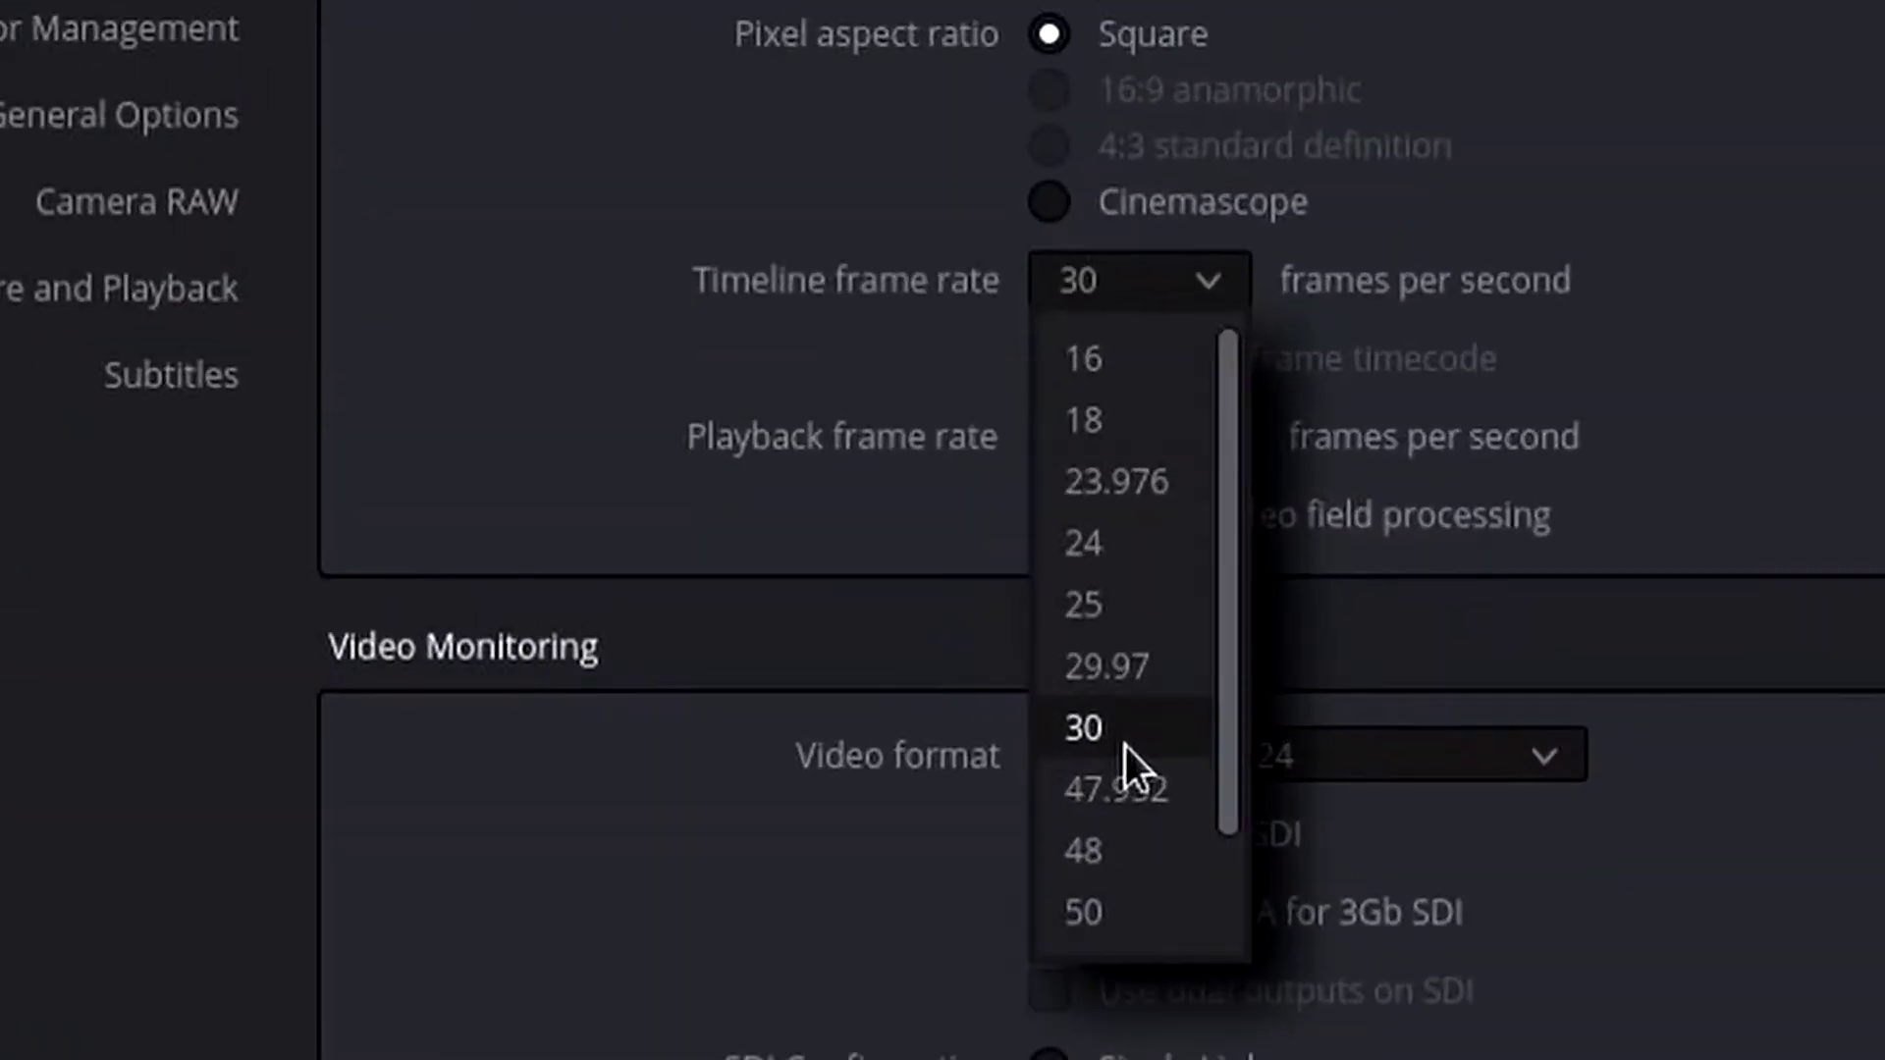
# - Set both the timeline frame rate and the playback frame rate to 30
pyautogui.click(1009, 517)
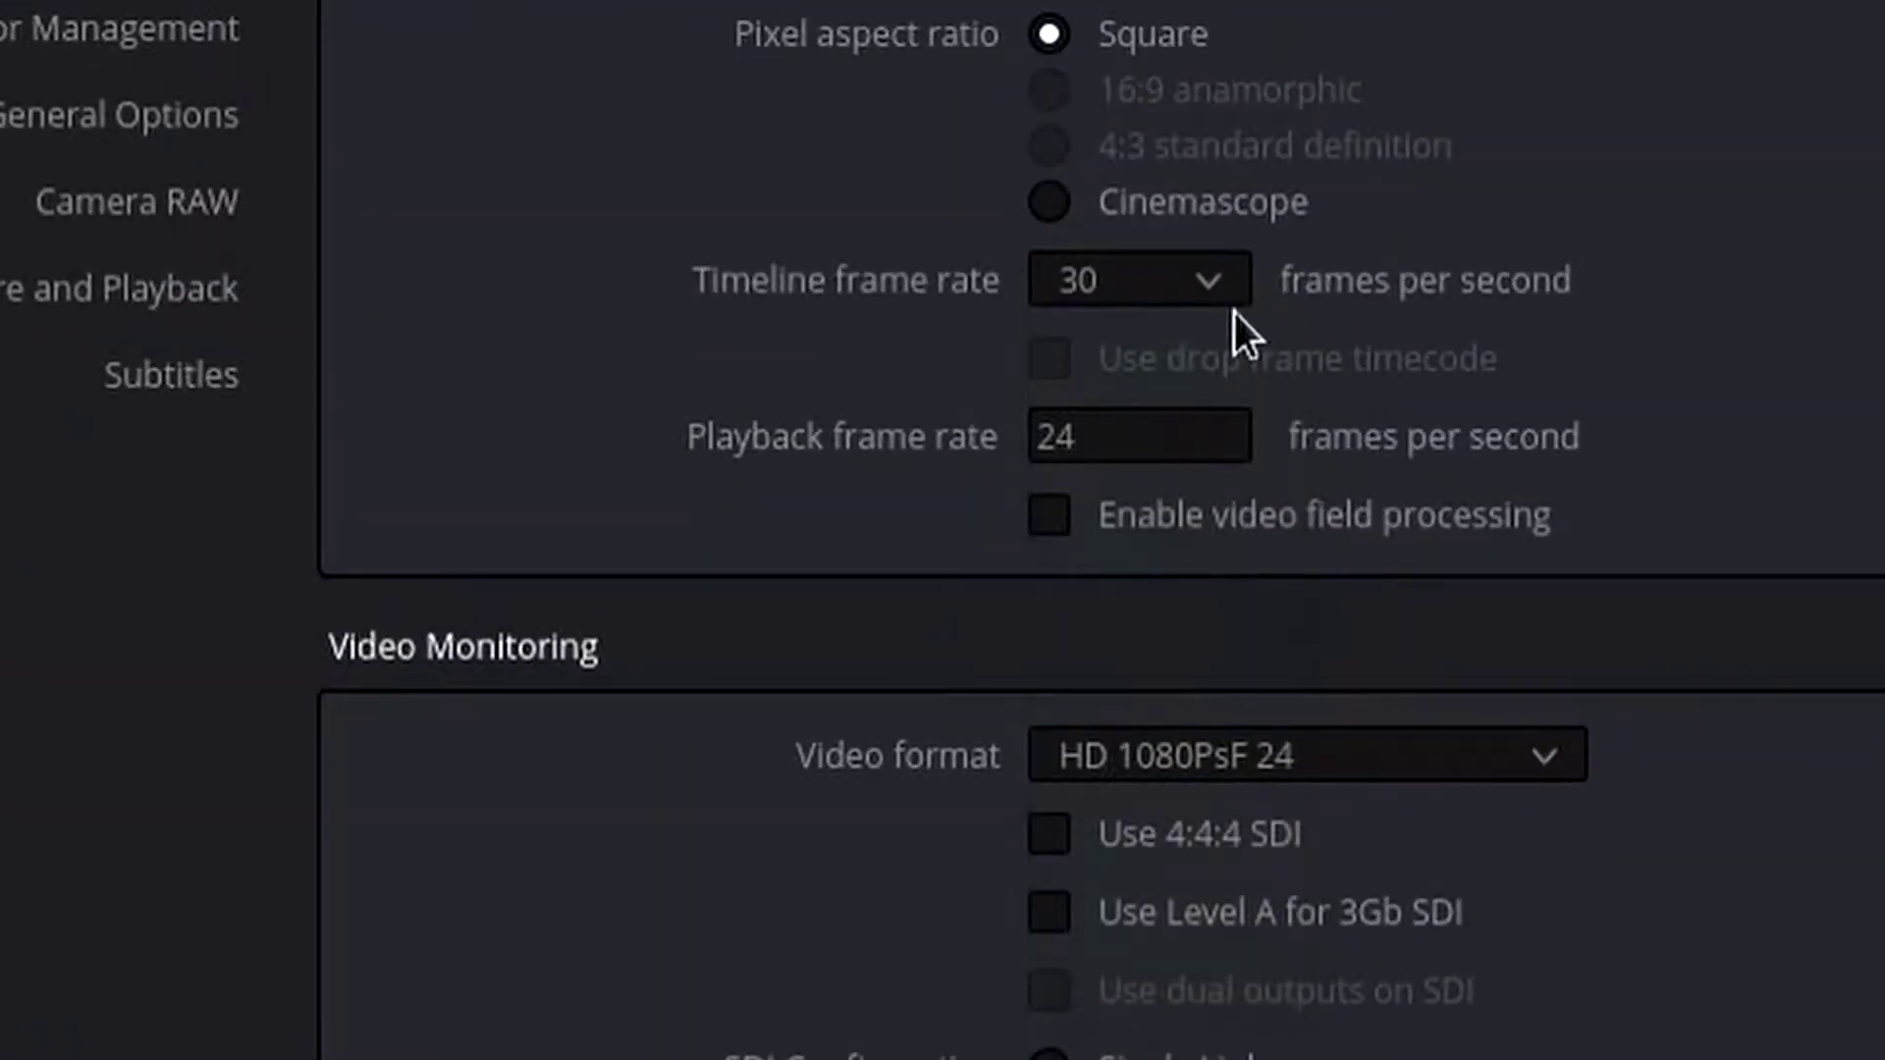
pyautogui.click(1124, 445)
pyautogui.write('30')
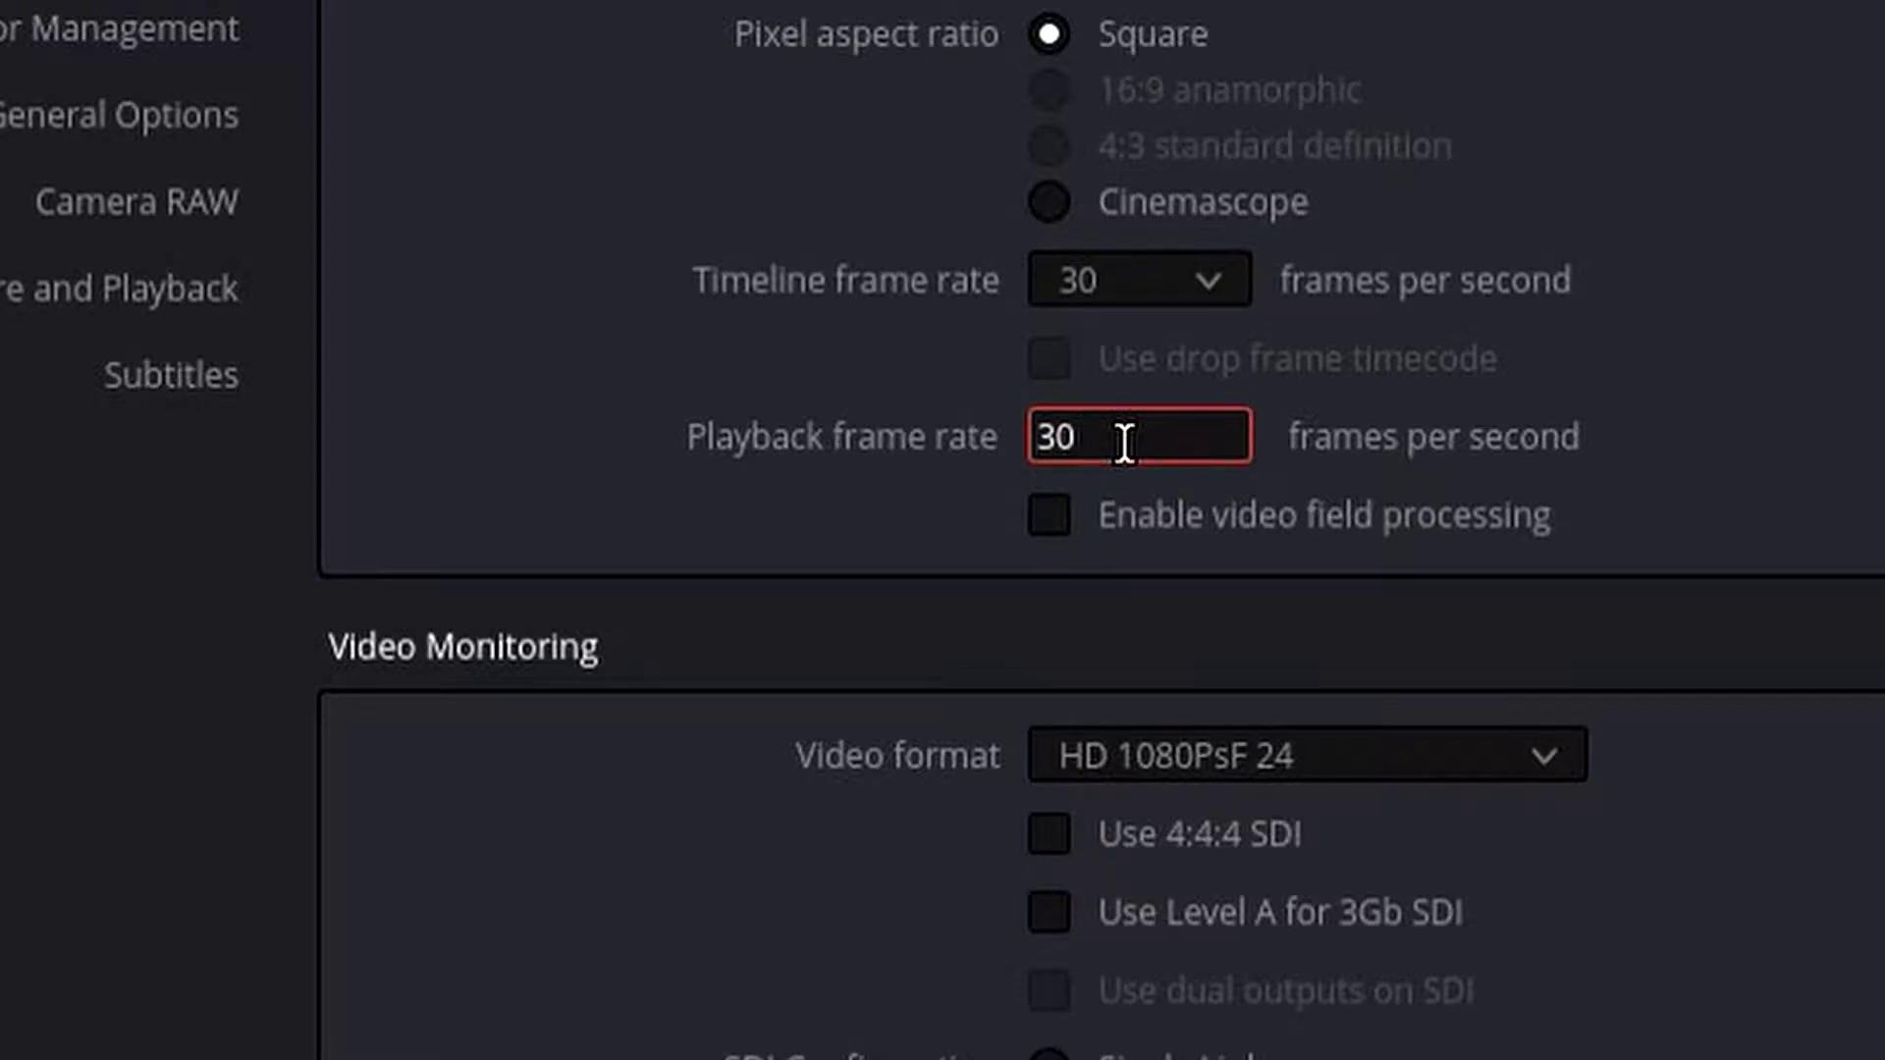
pyautogui.click(1781, 443)
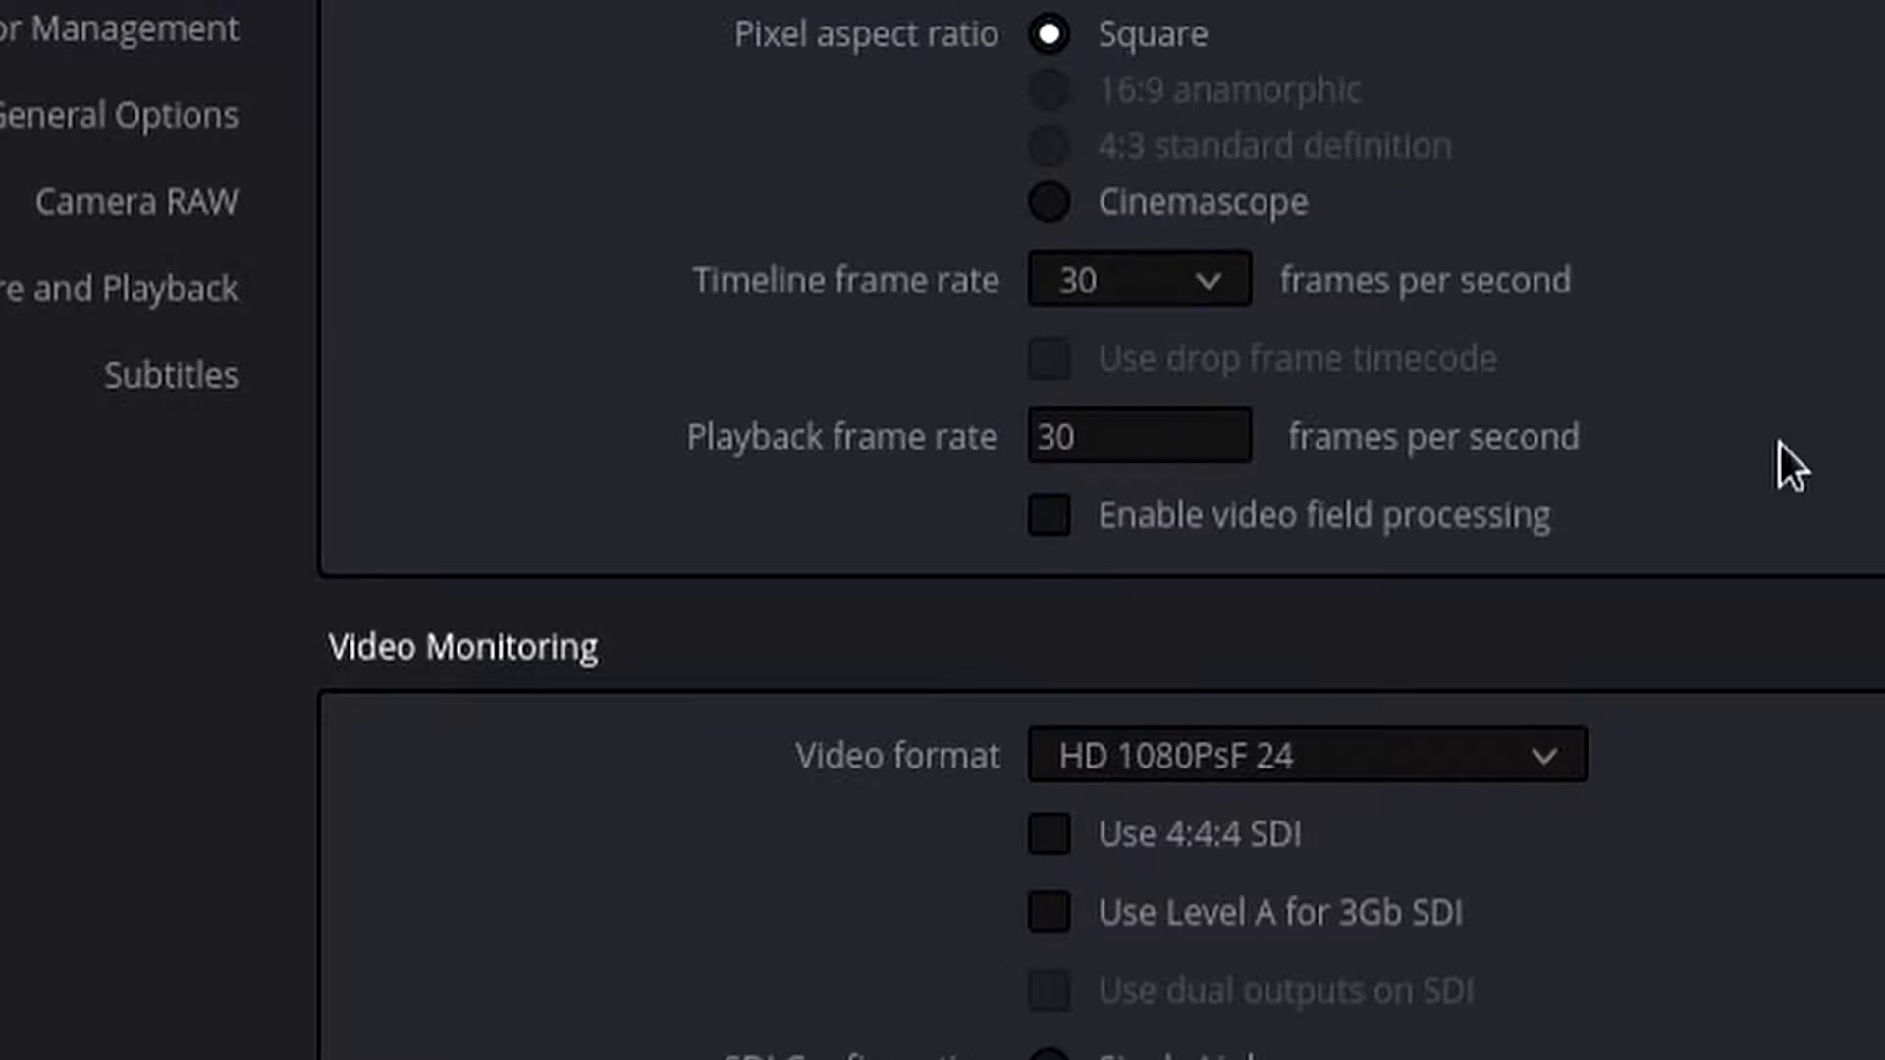
# - Choose HD 1080p 30 as the monitoring video format
pyautogui.click(1506, 754)
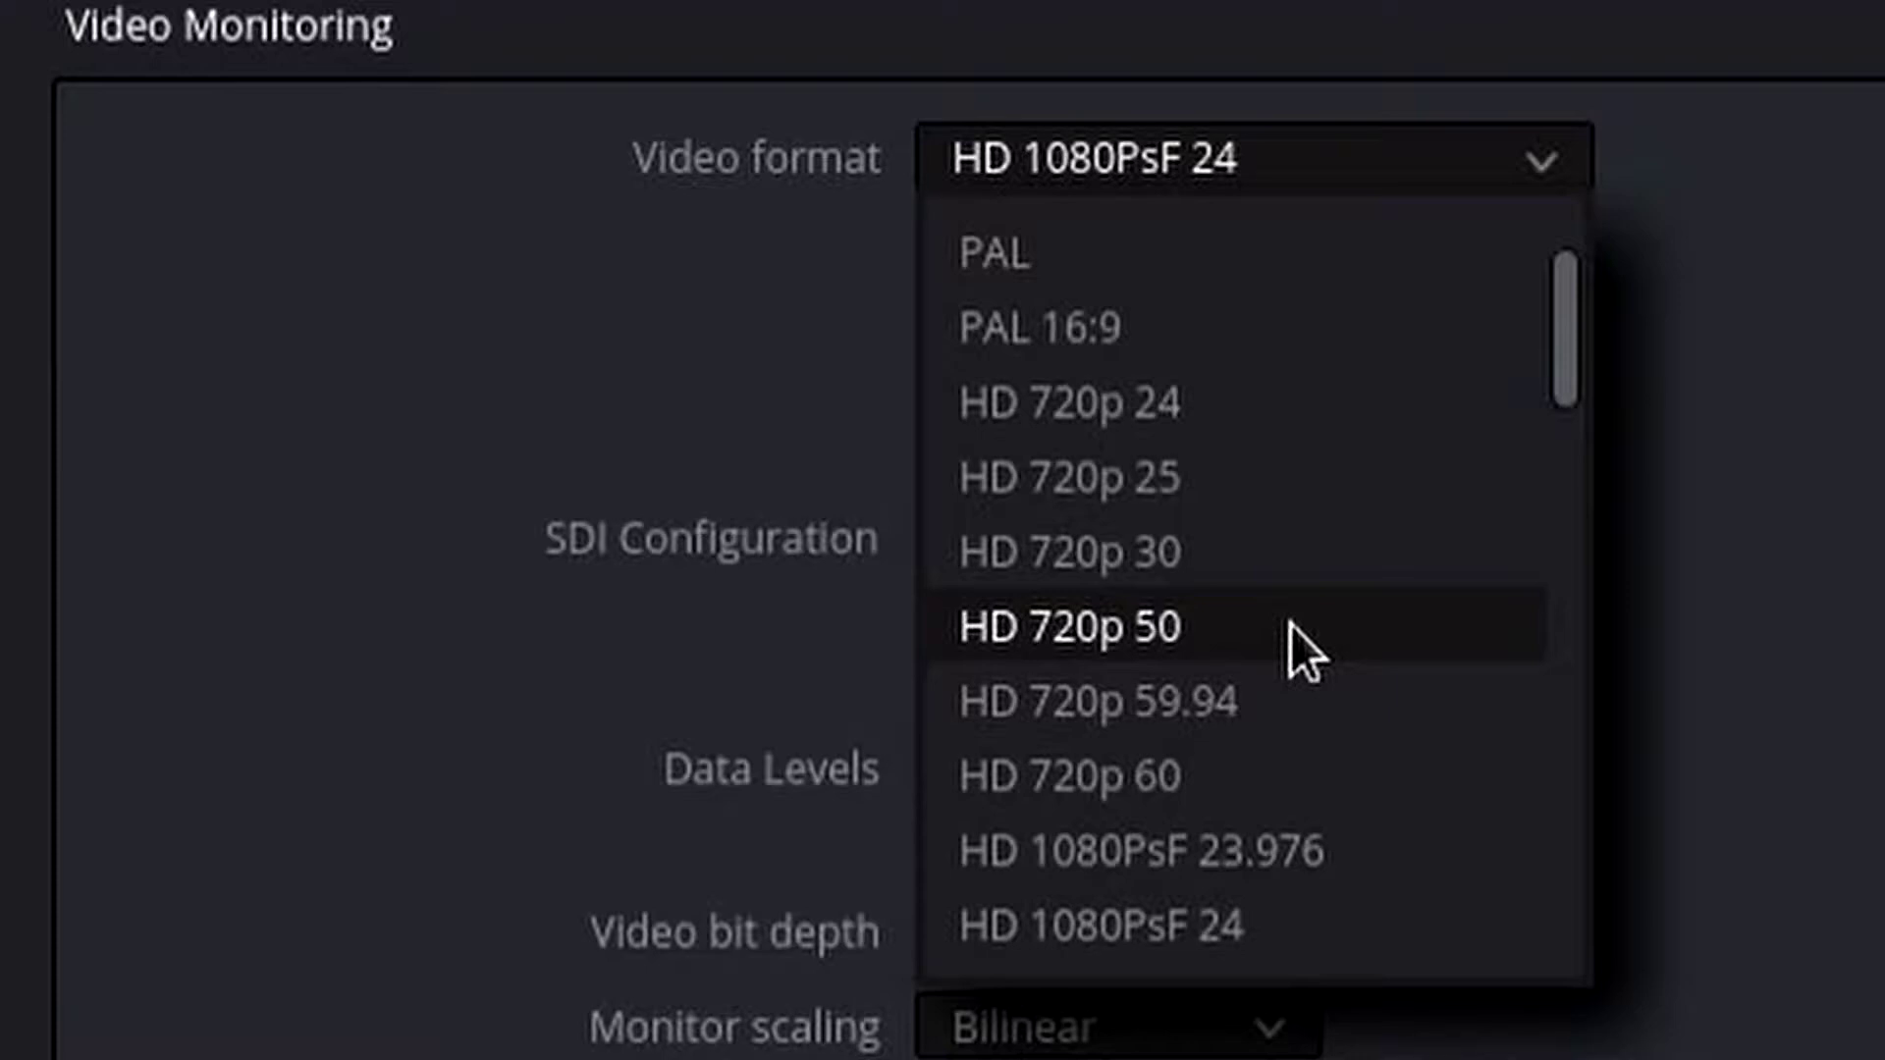
pyautogui.scroll(-2, 1292, 627)
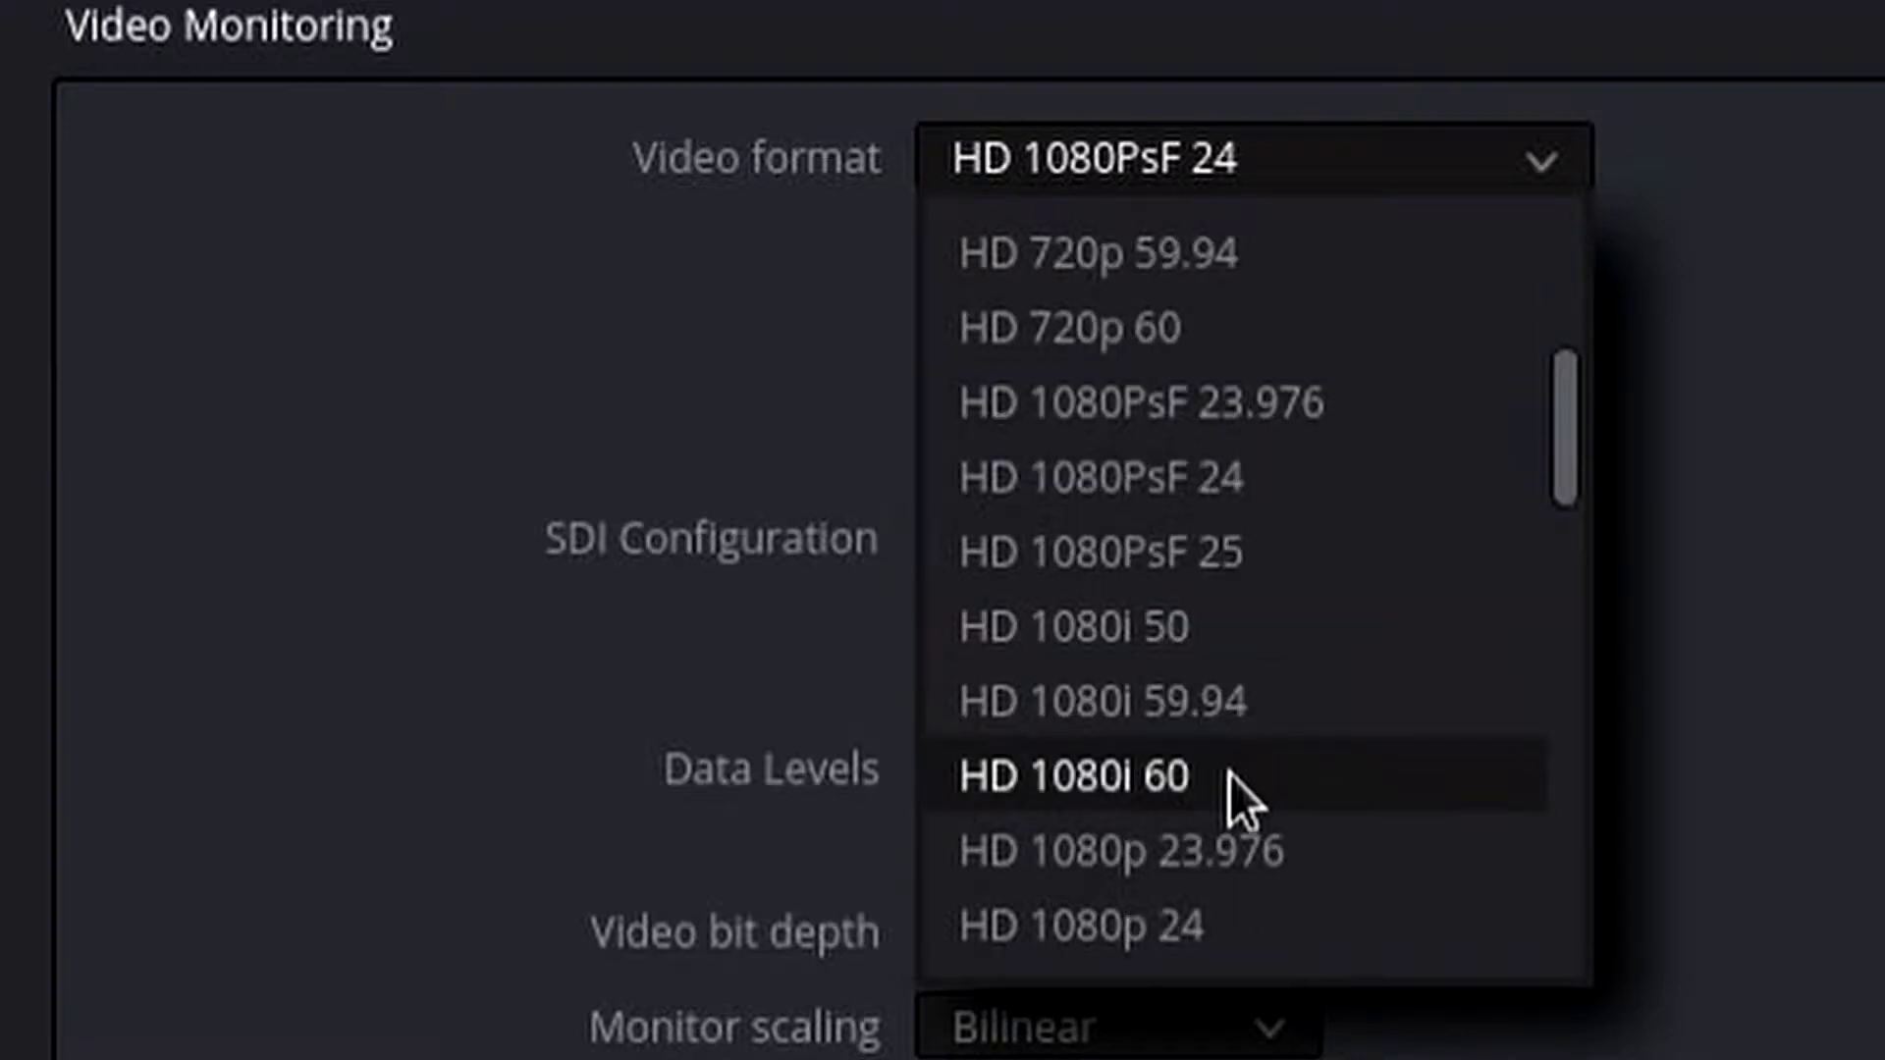
pyautogui.scroll(-2, 1229, 774)
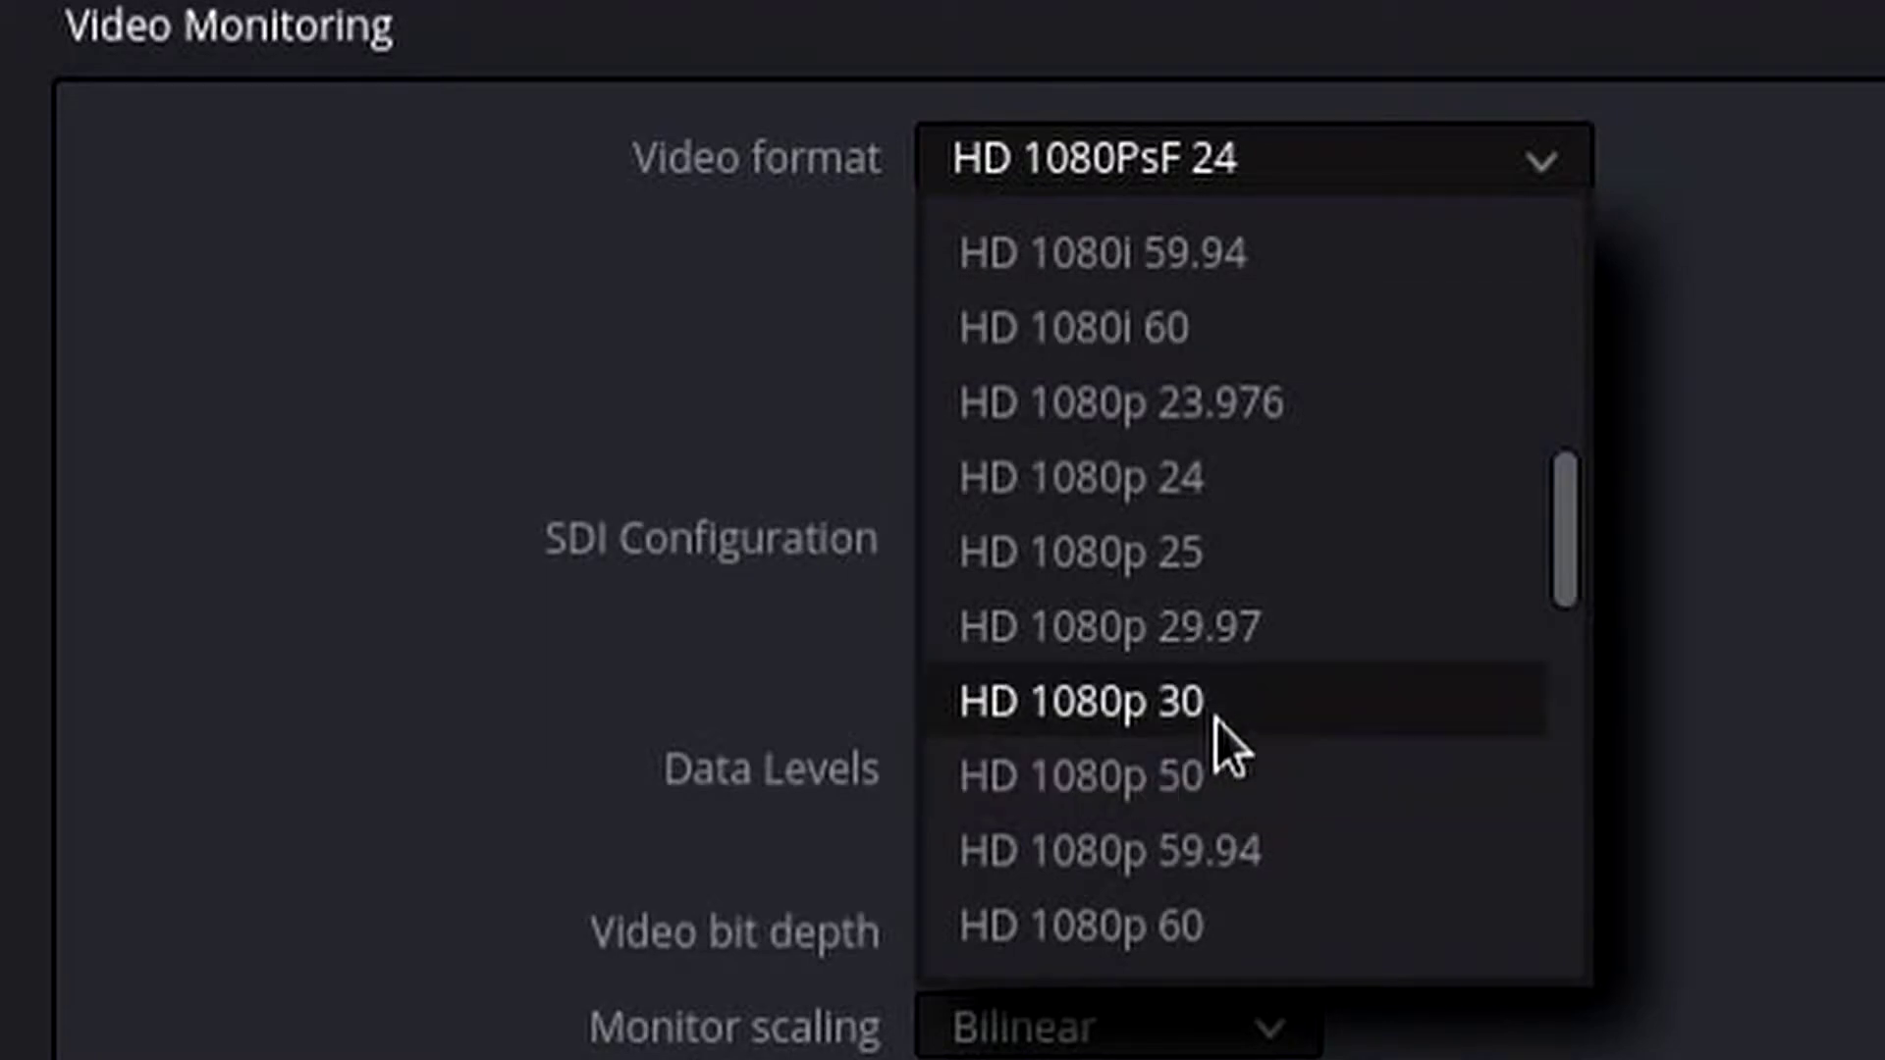
pyautogui.click(1215, 713)
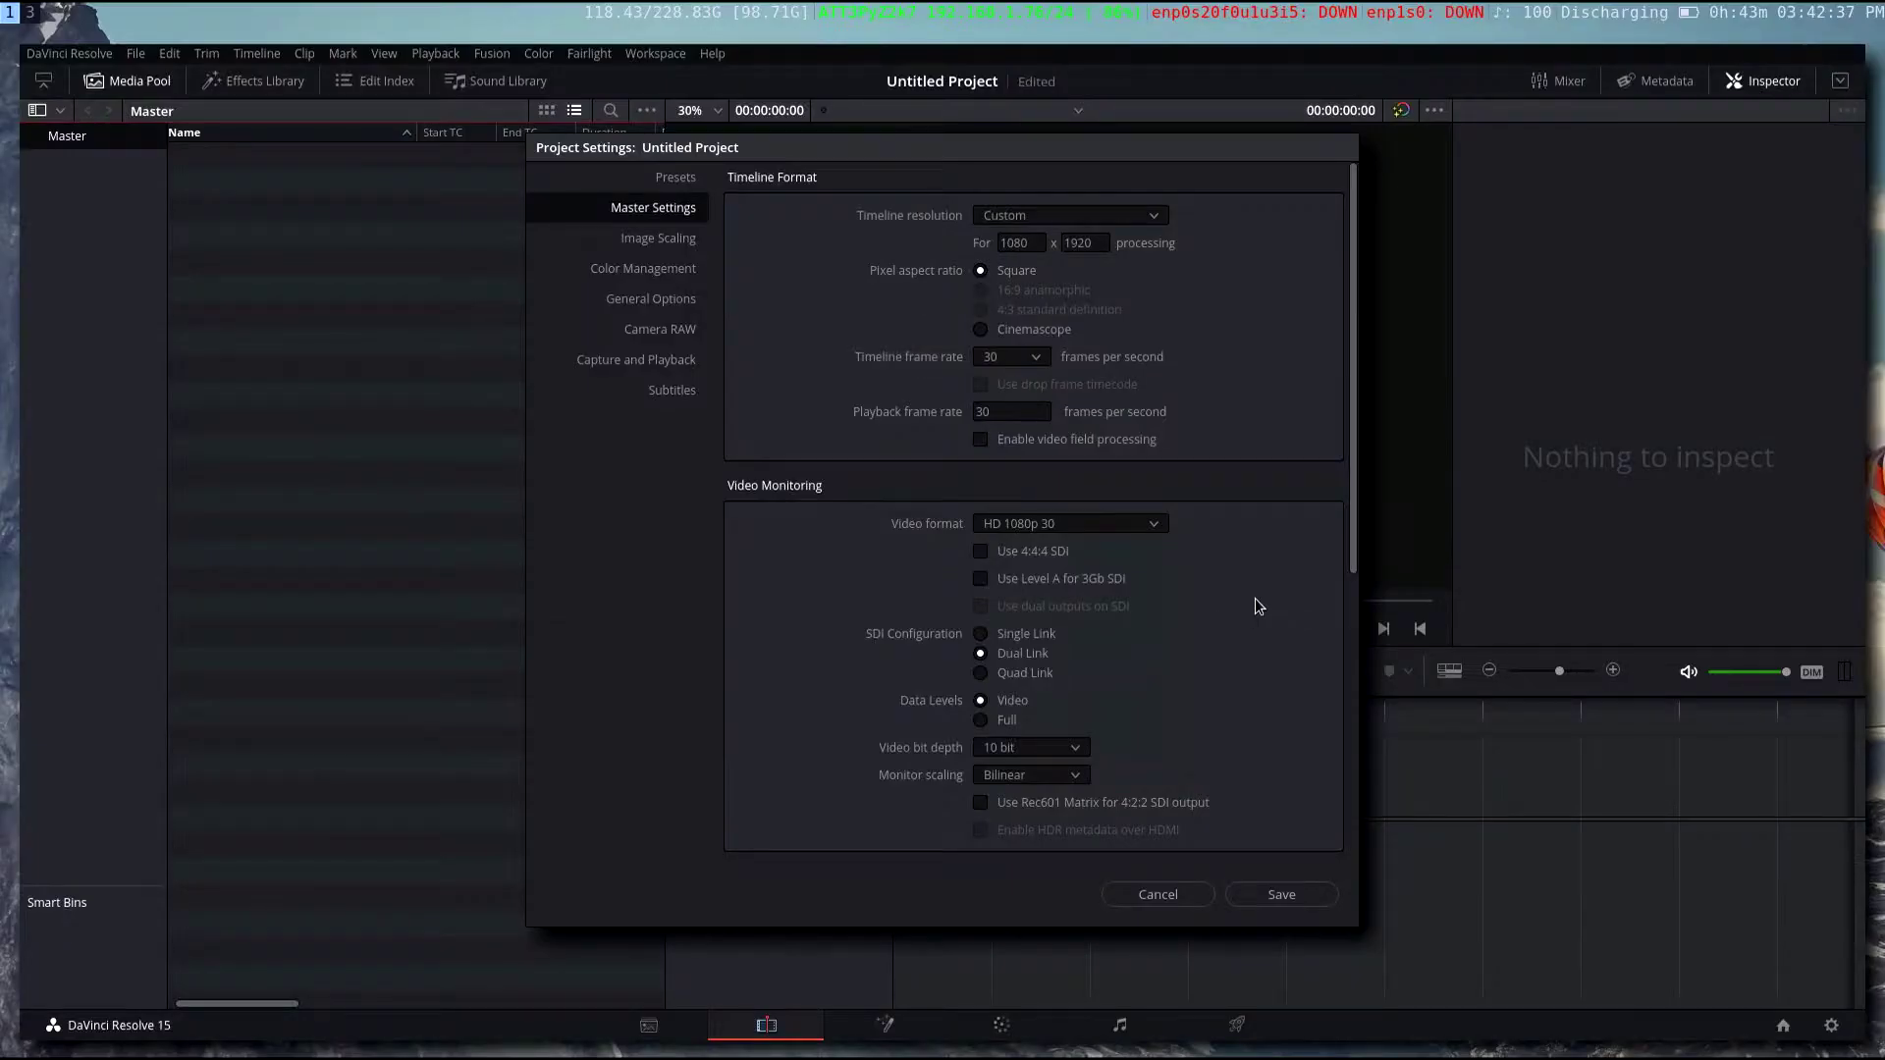
pyautogui.scroll(-2, 1255, 598)
pyautogui.scroll(-3, 1255, 606)
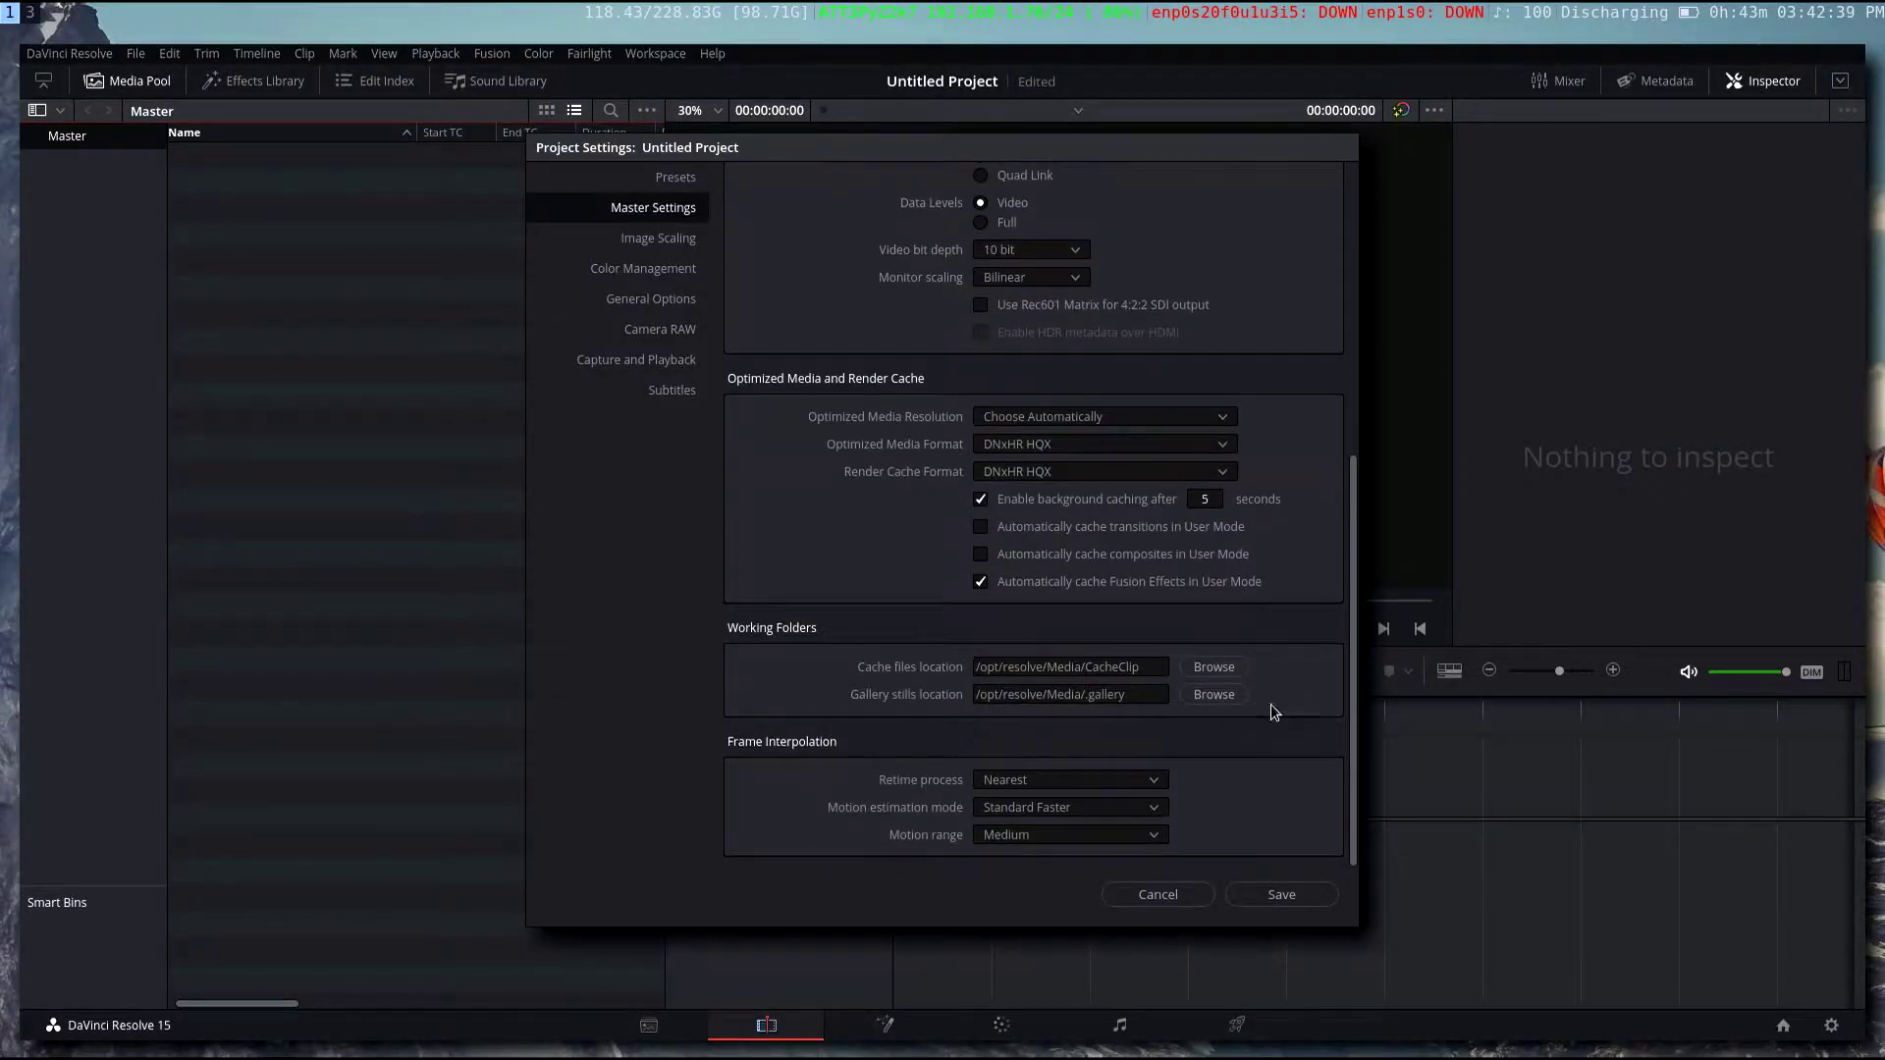
pyautogui.scroll(5, 1001, 624)
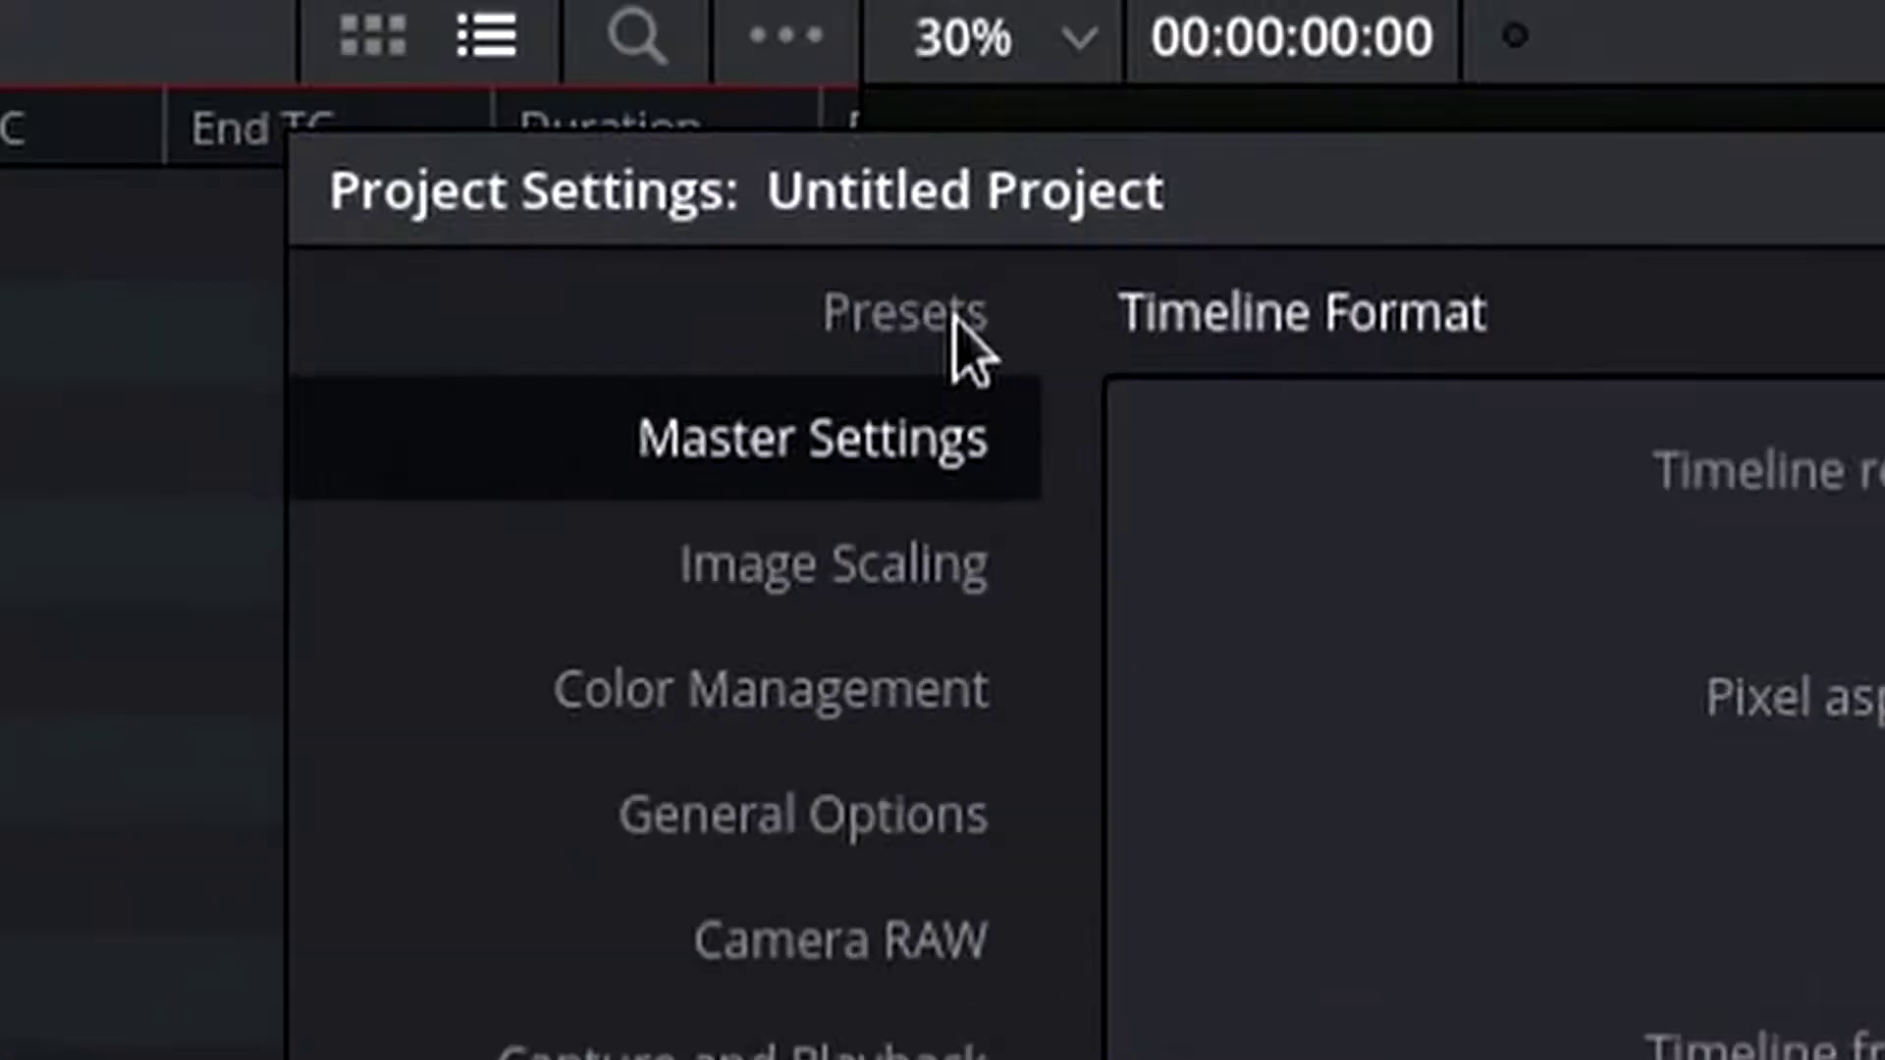
# - Abandon saving the settings as a preset, then bring up the Import Media dialog
pyautogui.click(694, 187)
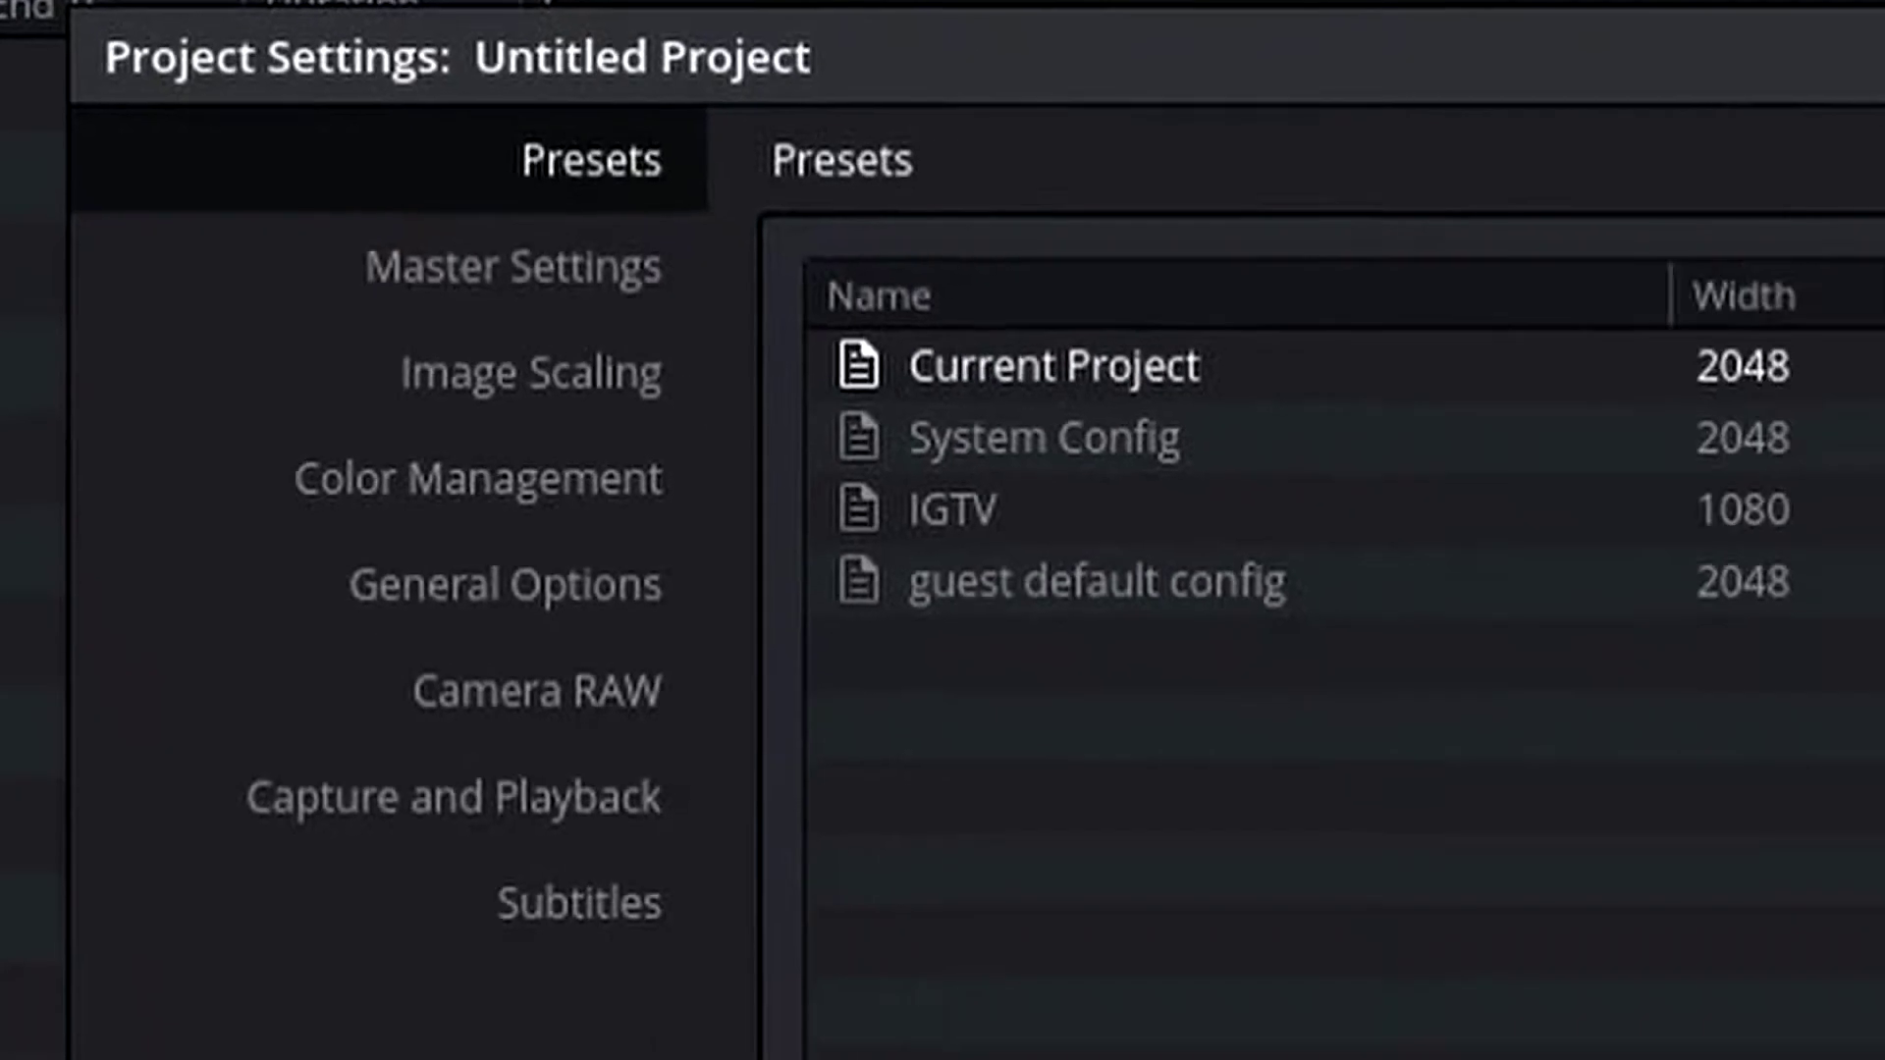
pyautogui.click(1694, 893)
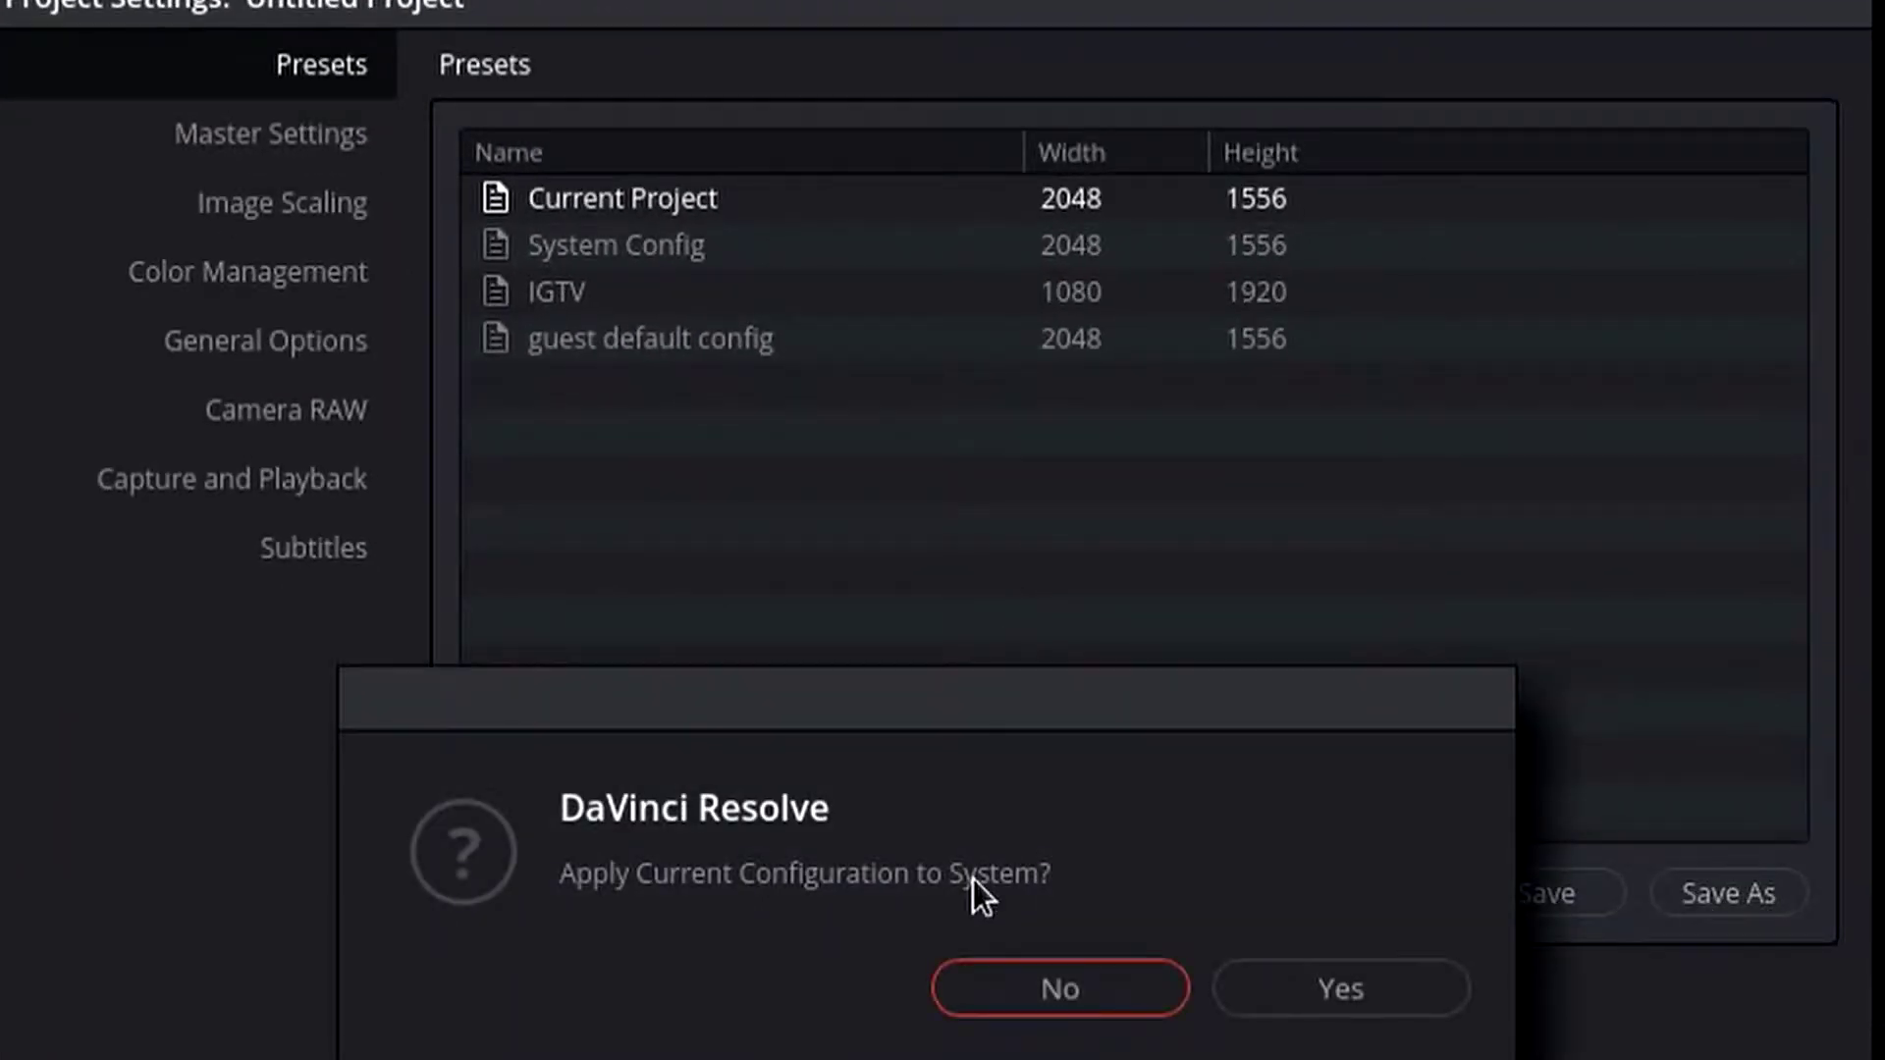
pyautogui.click(1129, 993)
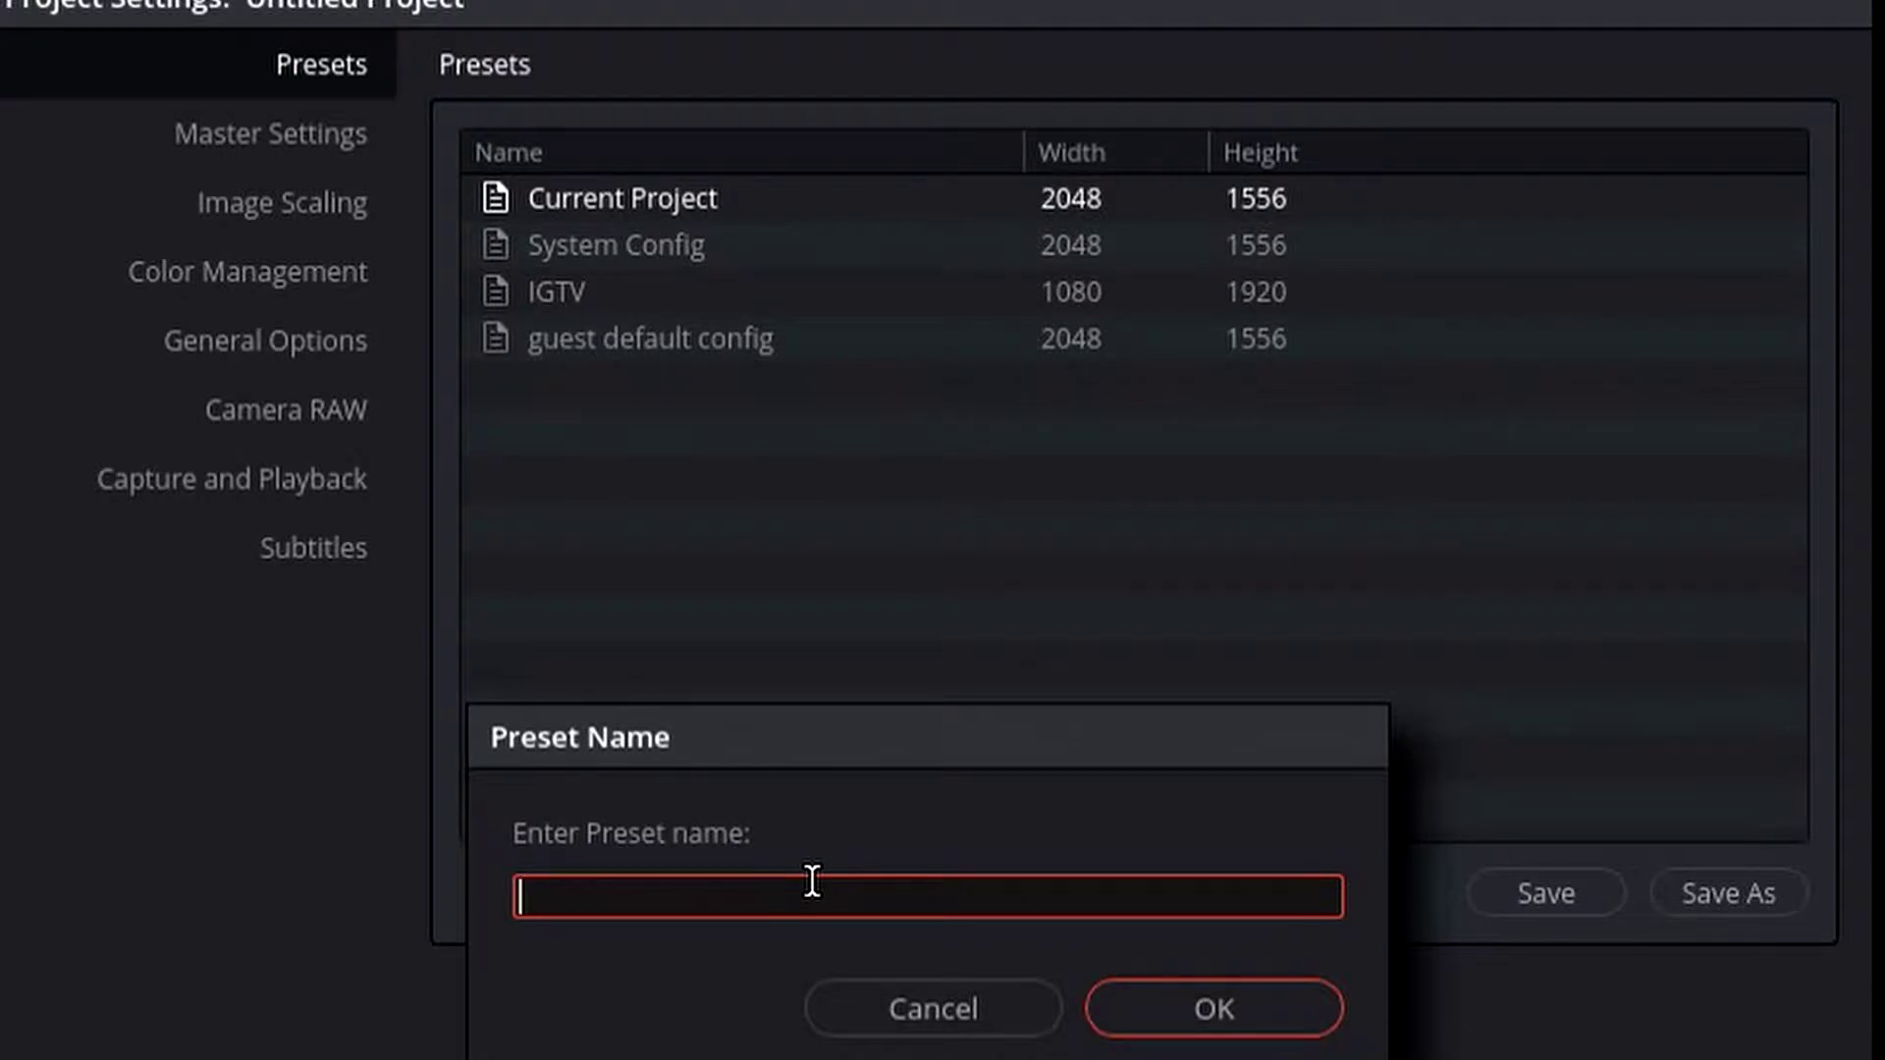
pyautogui.click(881, 1013)
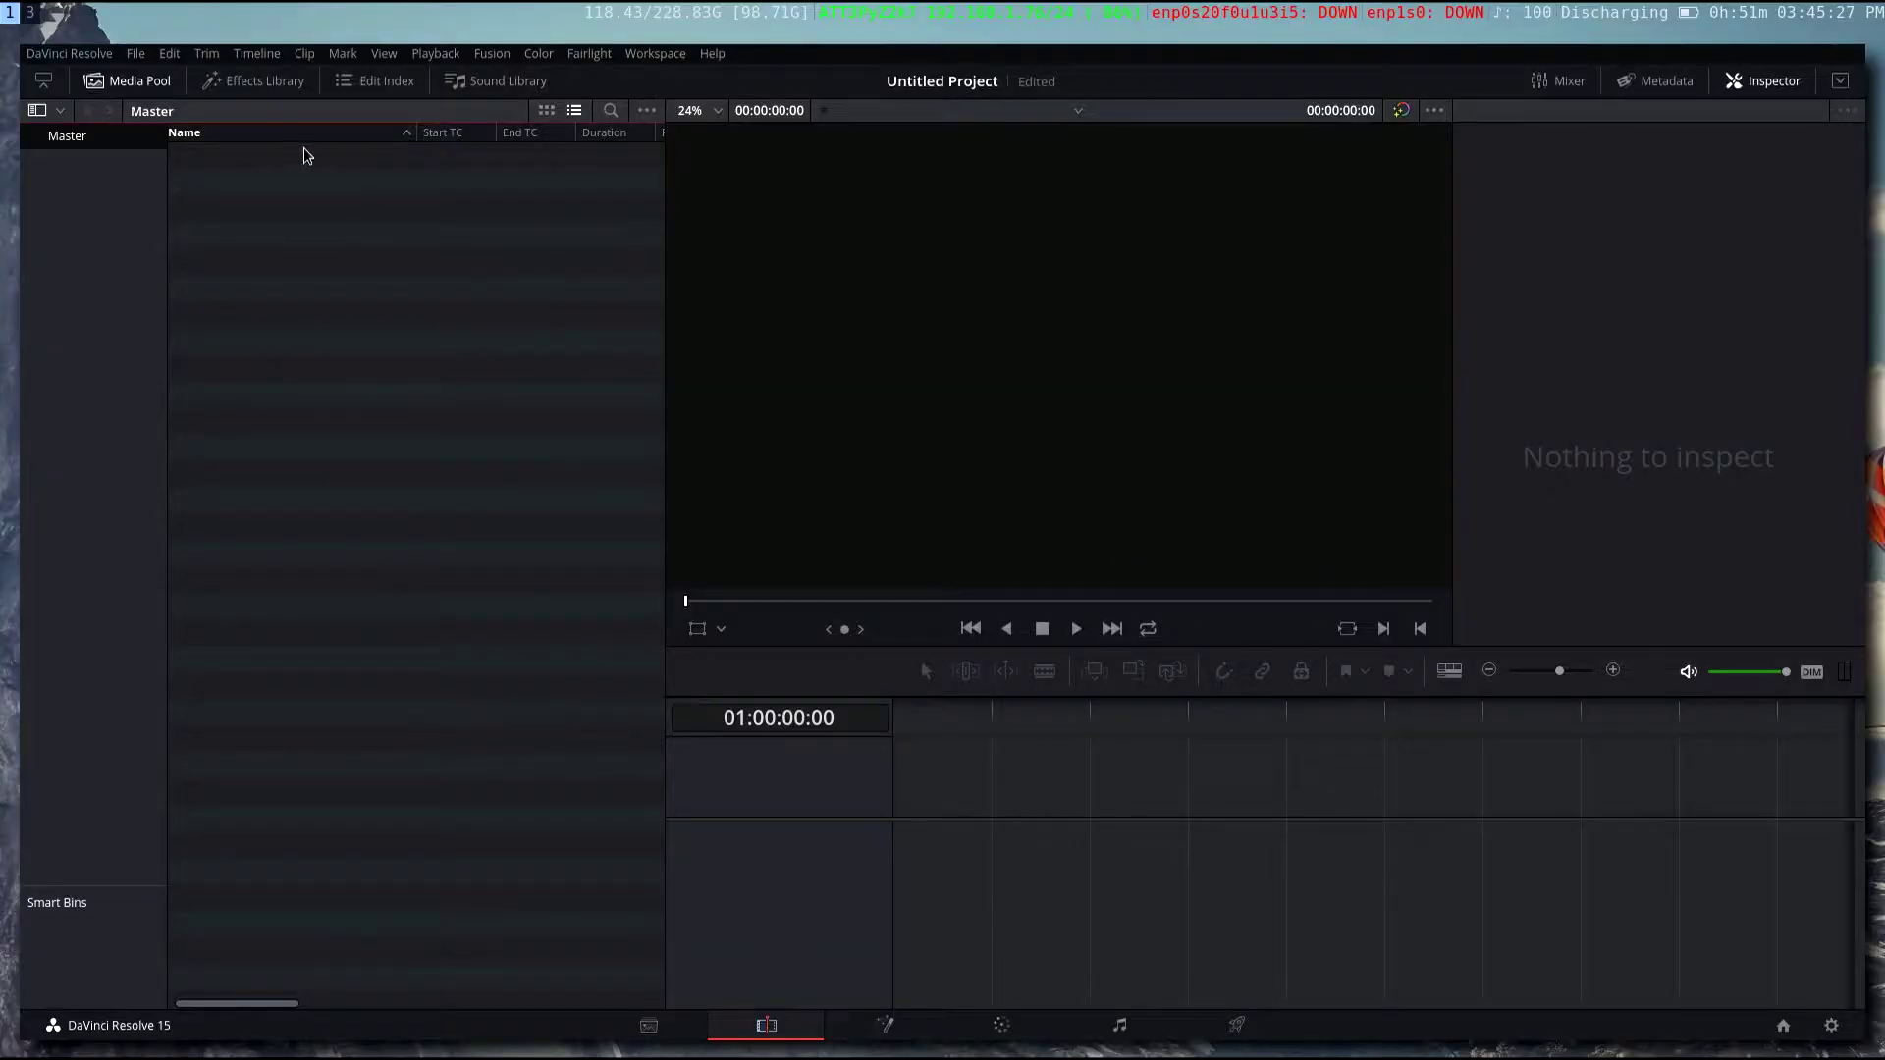
pyautogui.hotkey('ctrl', 'i')
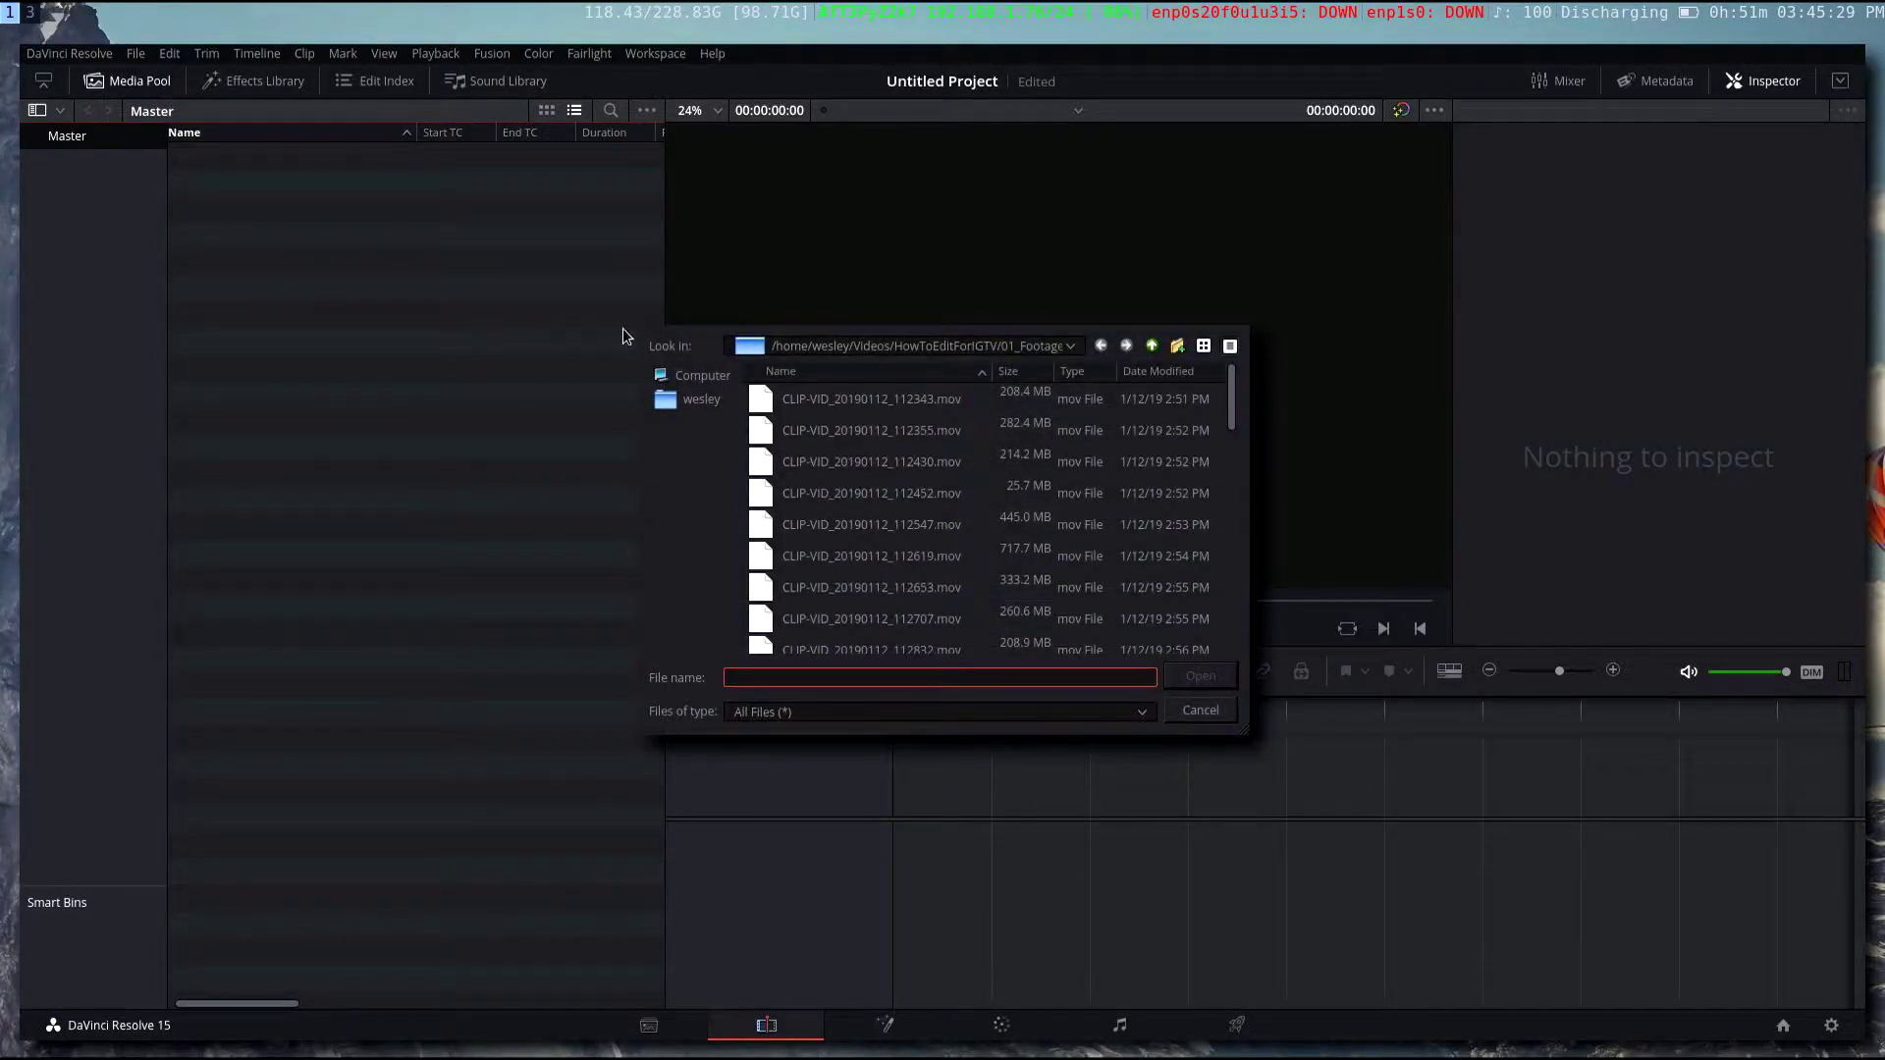
# - Import three CLIP-VID .mov clips and drag them into a new Timeline 1
pyautogui.click(780, 399)
pyautogui.keyDown('shift'); pyautogui.click(845, 463); pyautogui.keyUp('shift')
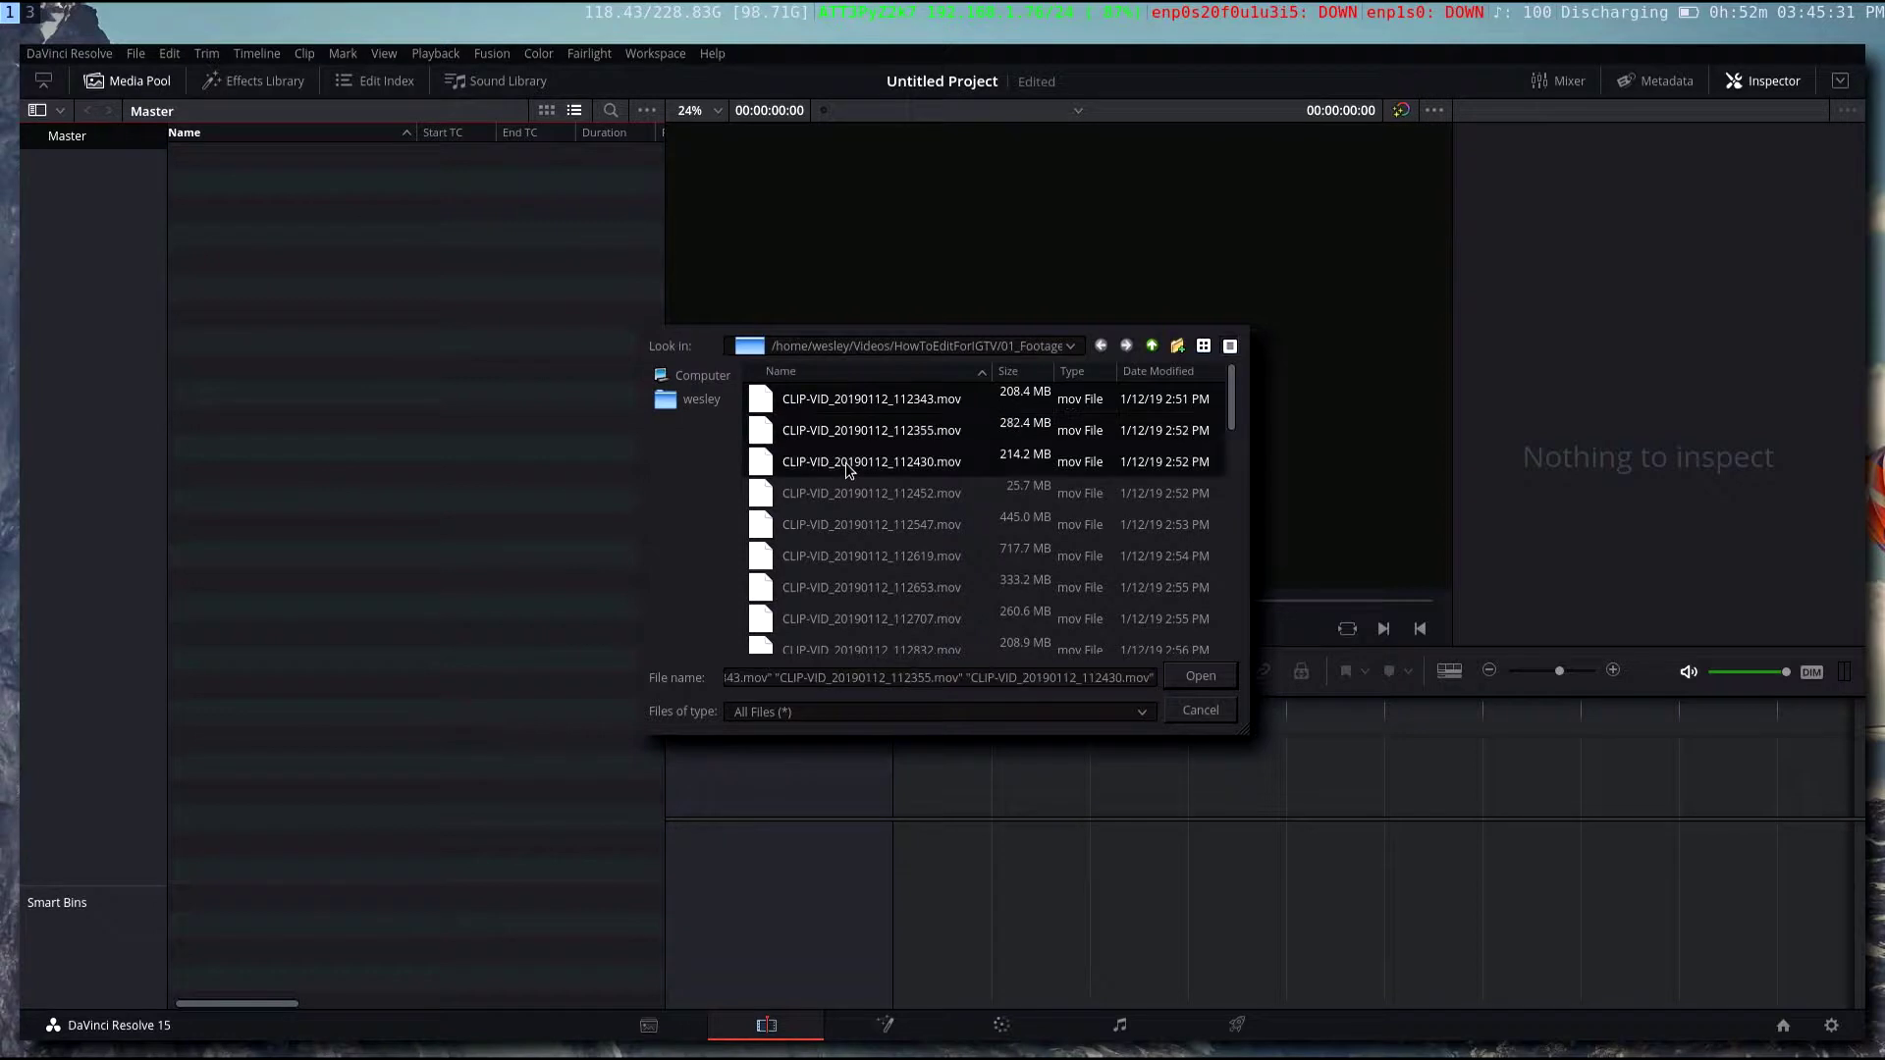
pyautogui.click(1188, 677)
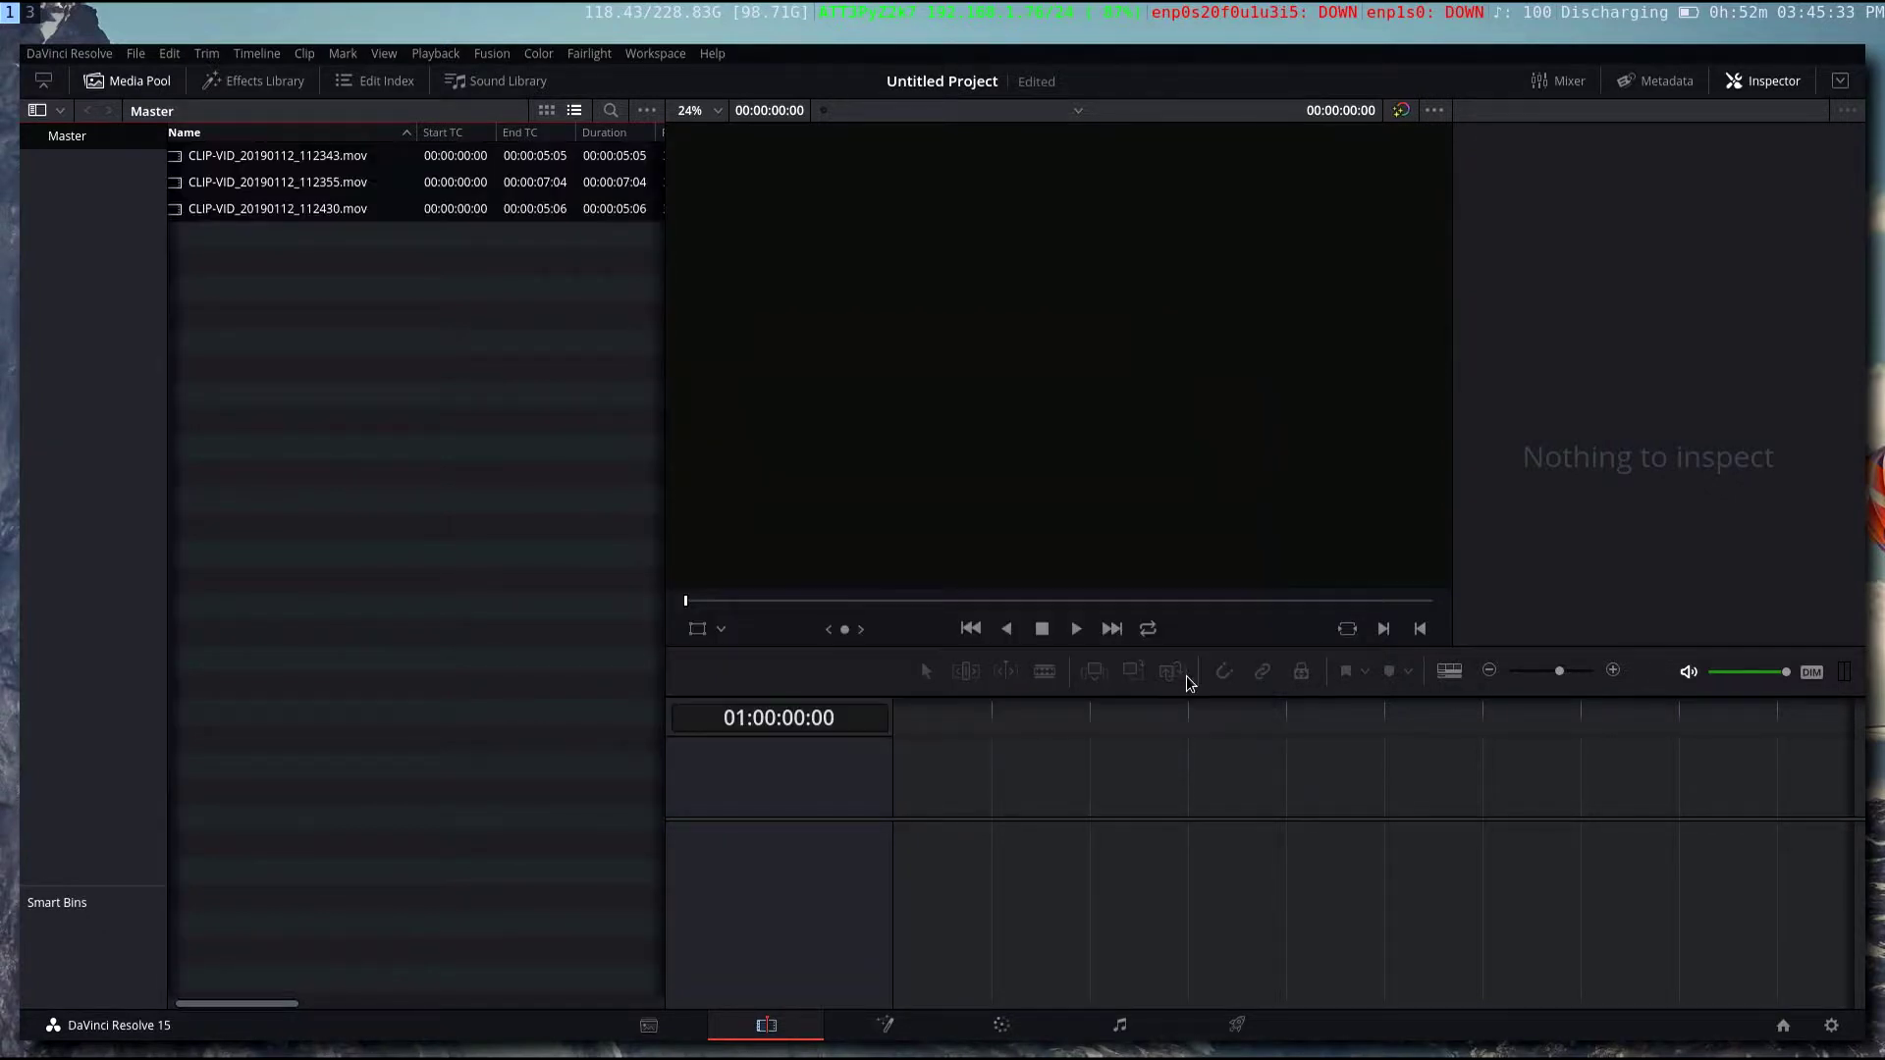
pyautogui.doubleClick(357, 156)
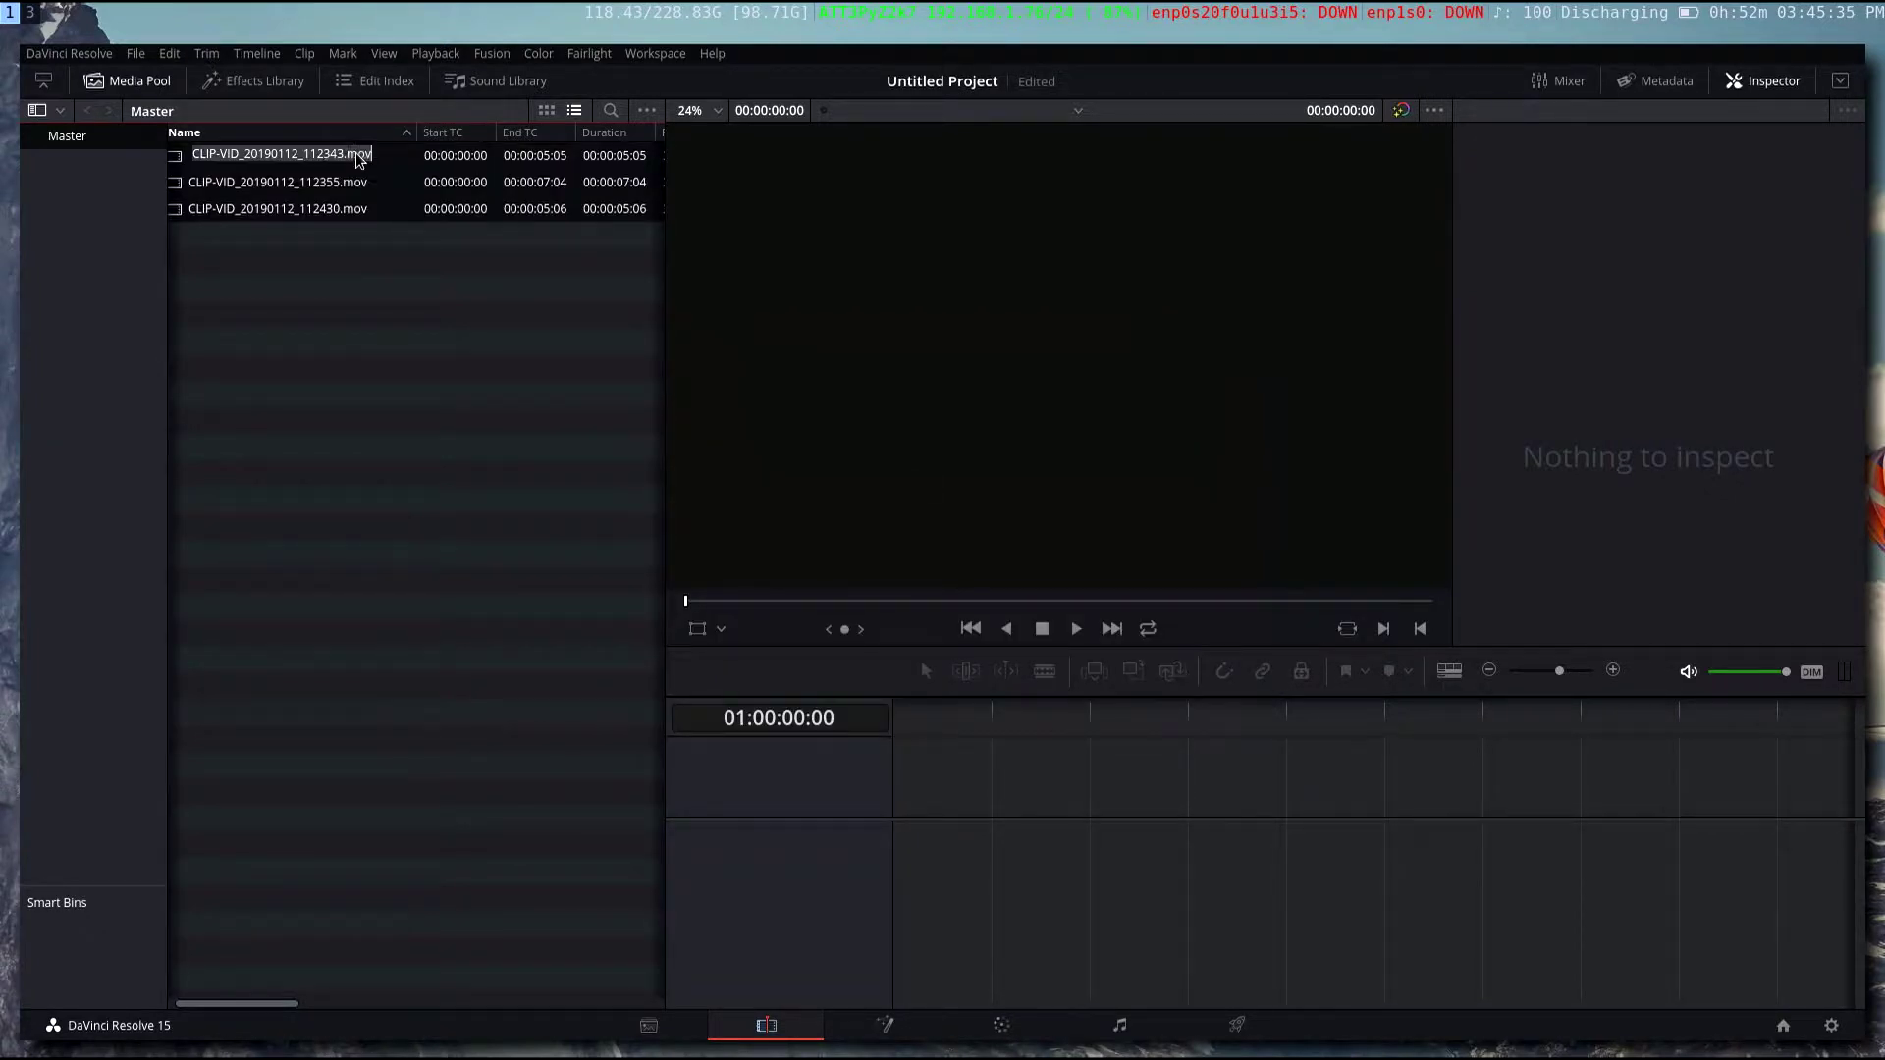
pyautogui.doubleClick(257, 198)
pyautogui.moveTo(192, 167); pyautogui.dragTo(913, 899)
# - Trim the clip ends and close the gap so the sequence runs 00:00:06:22
pyautogui.click(959, 729)
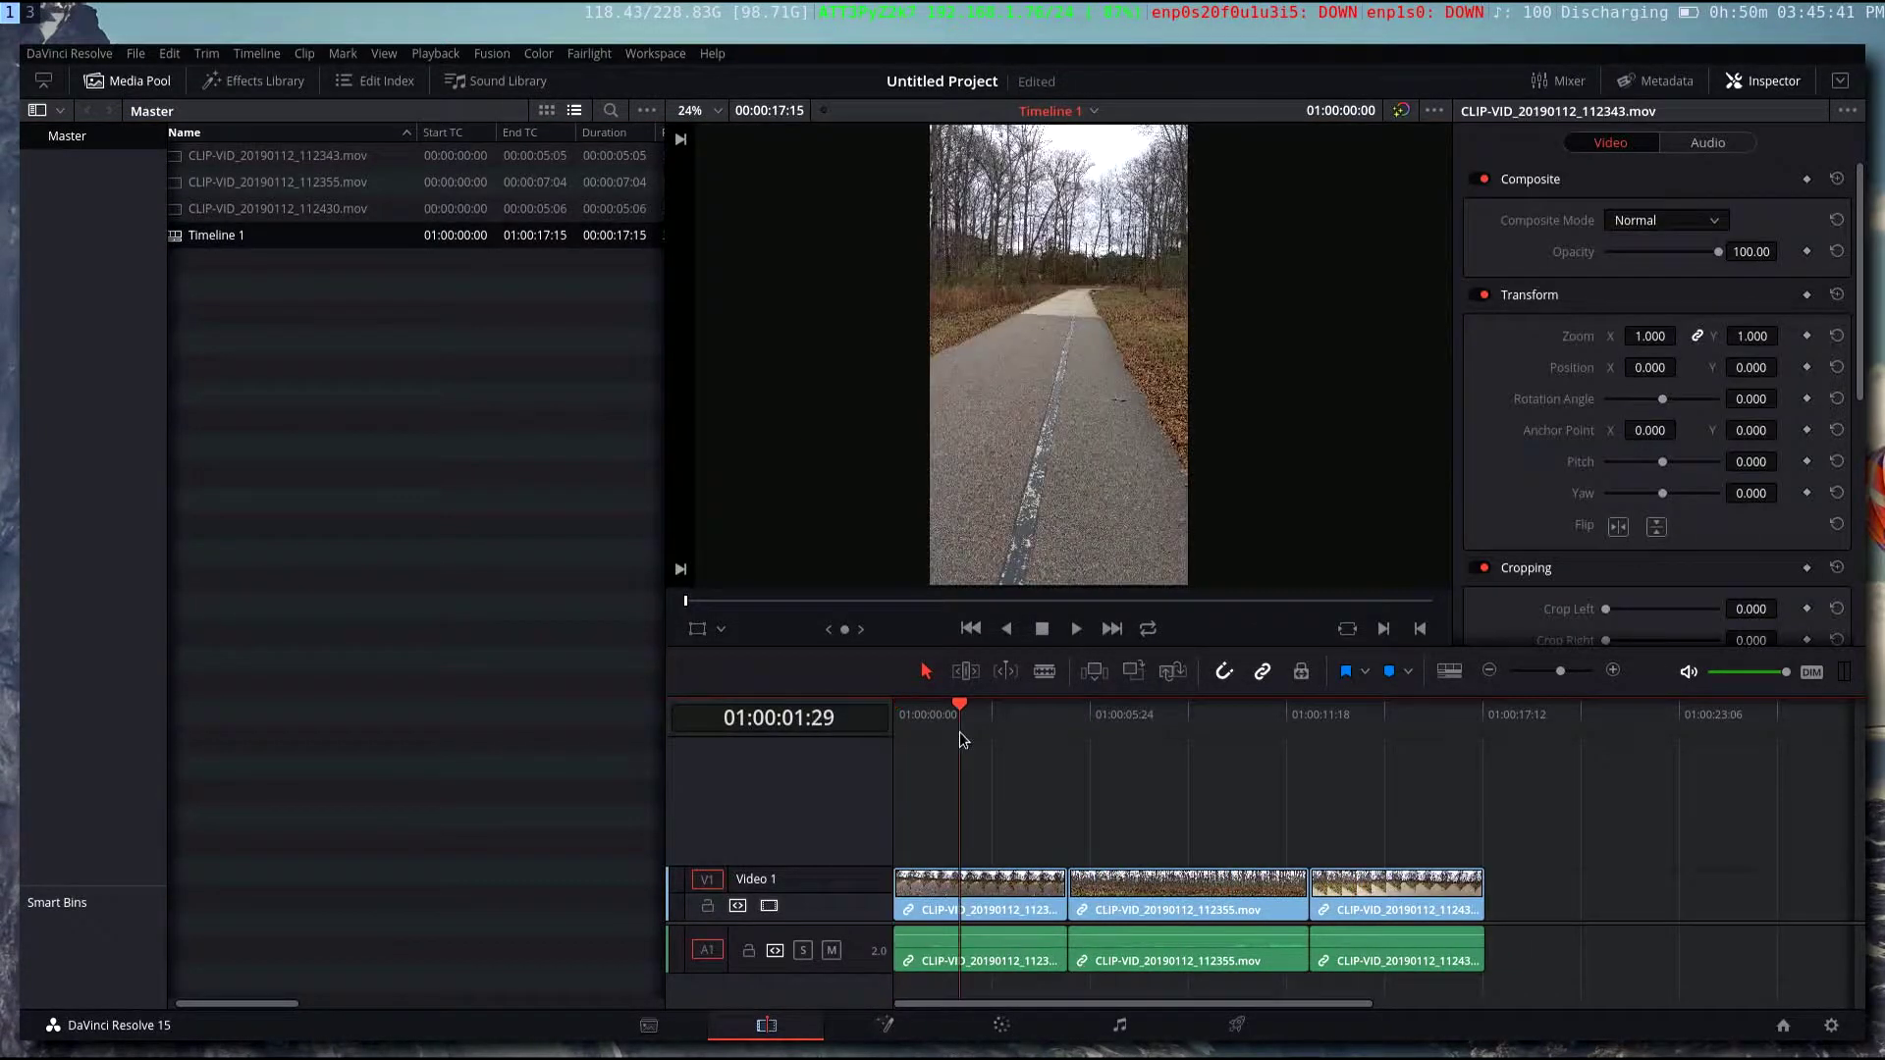
pyautogui.moveTo(1046, 892); pyautogui.dragTo(959, 892)
pyautogui.moveTo(1119, 898); pyautogui.dragTo(1008, 895)
pyautogui.moveTo(1202, 898); pyautogui.dragTo(1049, 897)
pyautogui.press('BackSpace')
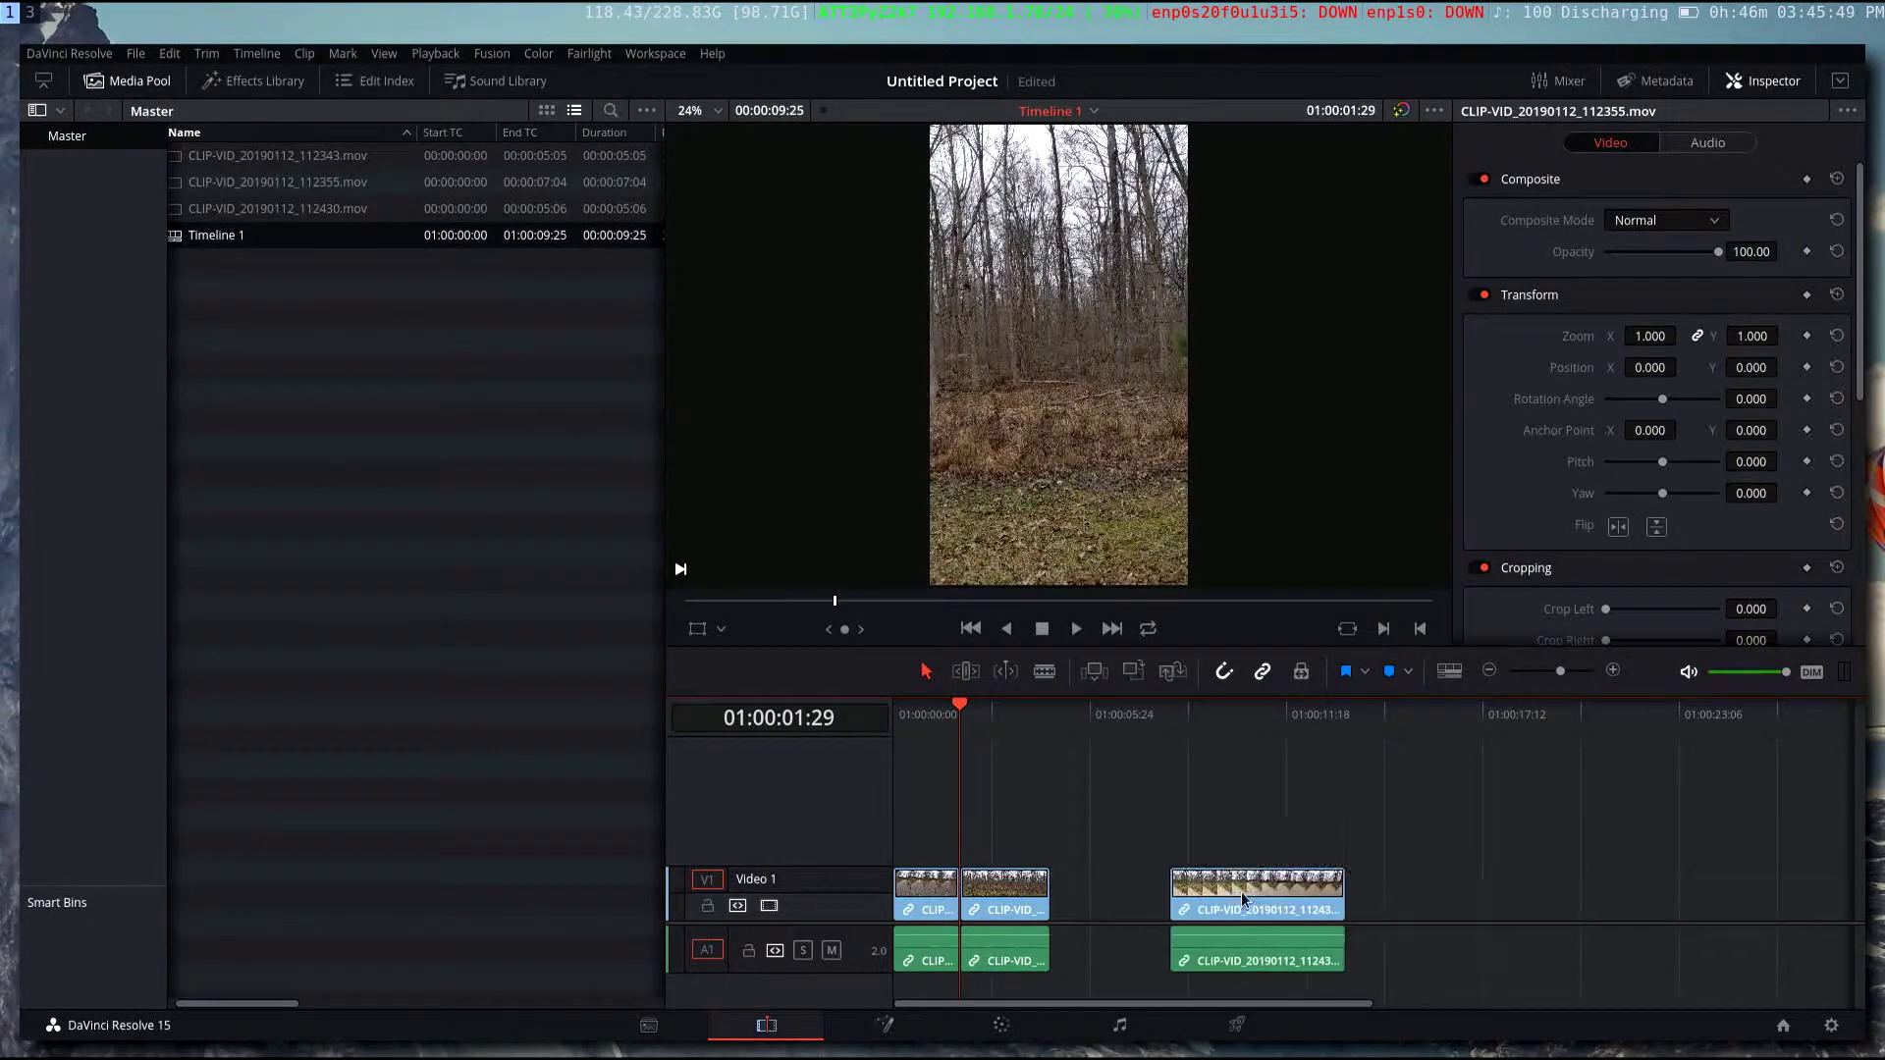
pyautogui.moveTo(1217, 901); pyautogui.dragTo(1119, 901)
pyautogui.press('Up')
pyautogui.press('Down')
pyautogui.press('Down')
pyautogui.press('Up')
pyautogui.press('Up')
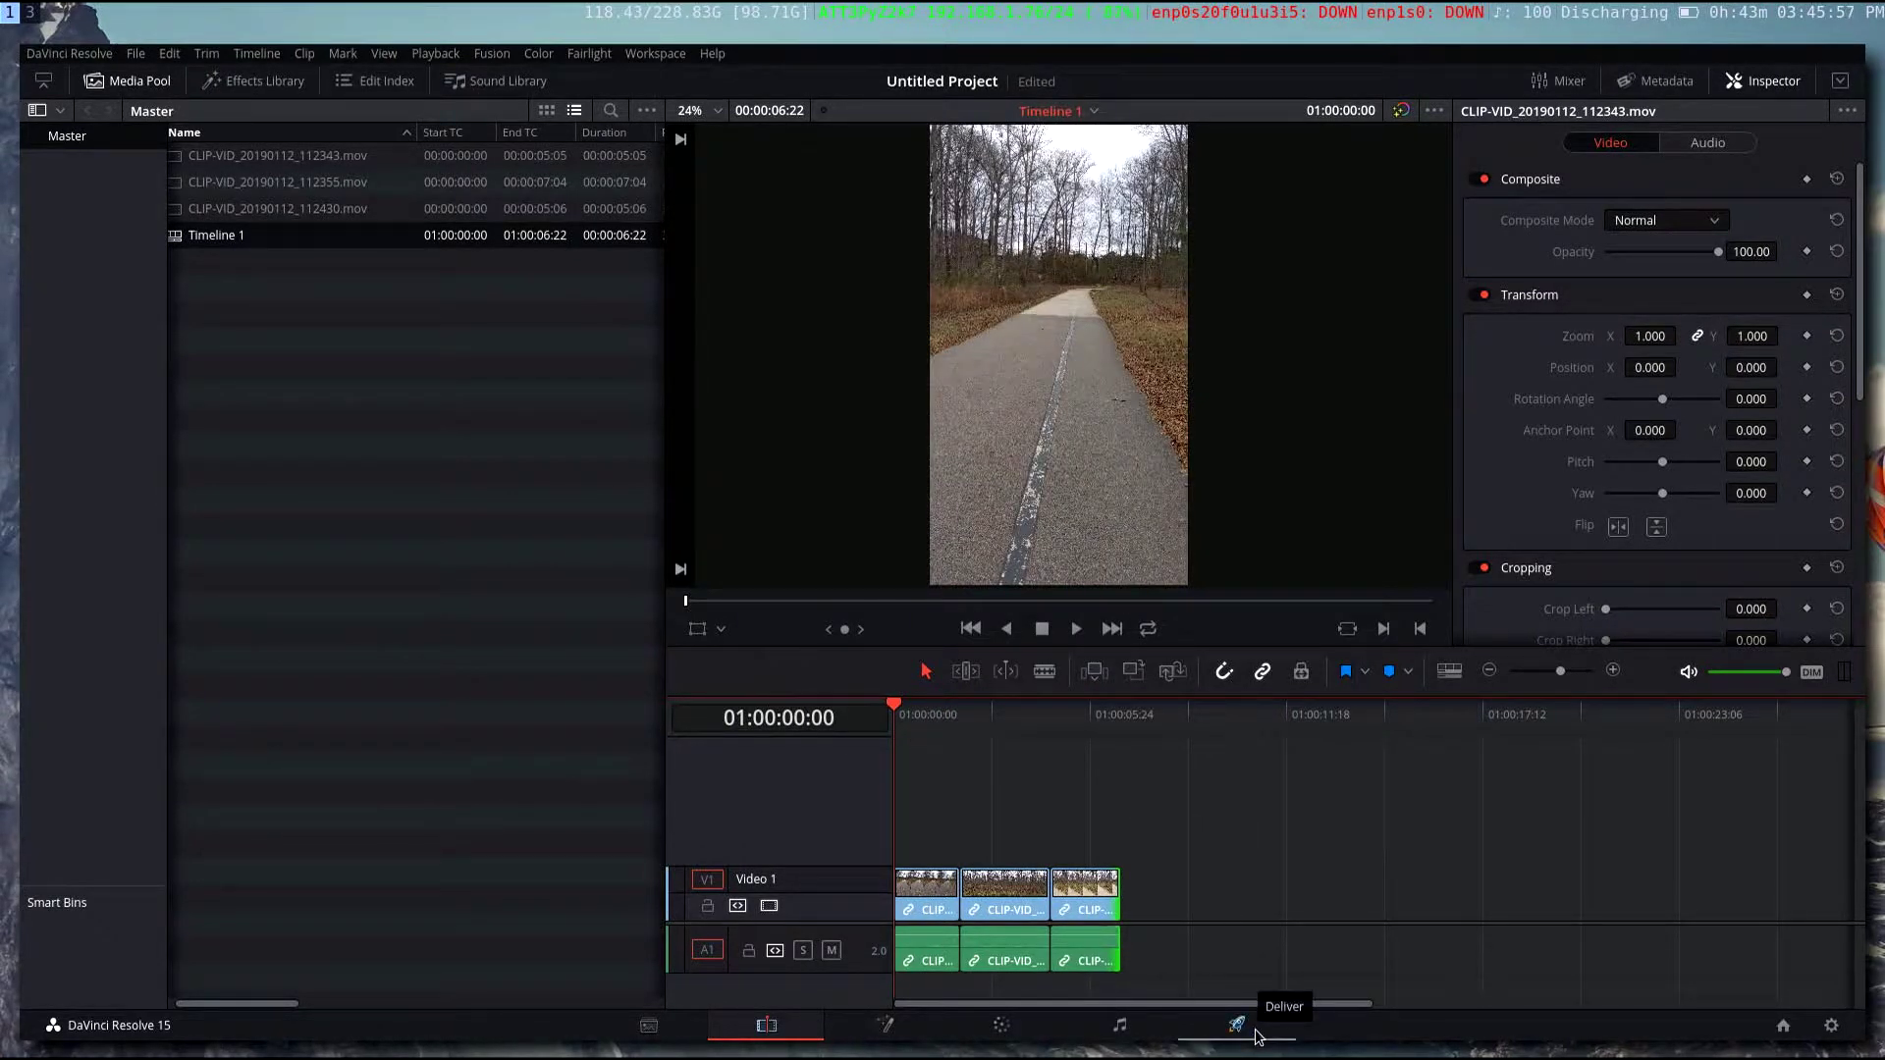
# - On the Deliver page, name the render 'Test' and save it to /opt/resolve/Media
pyautogui.click(1257, 1035)
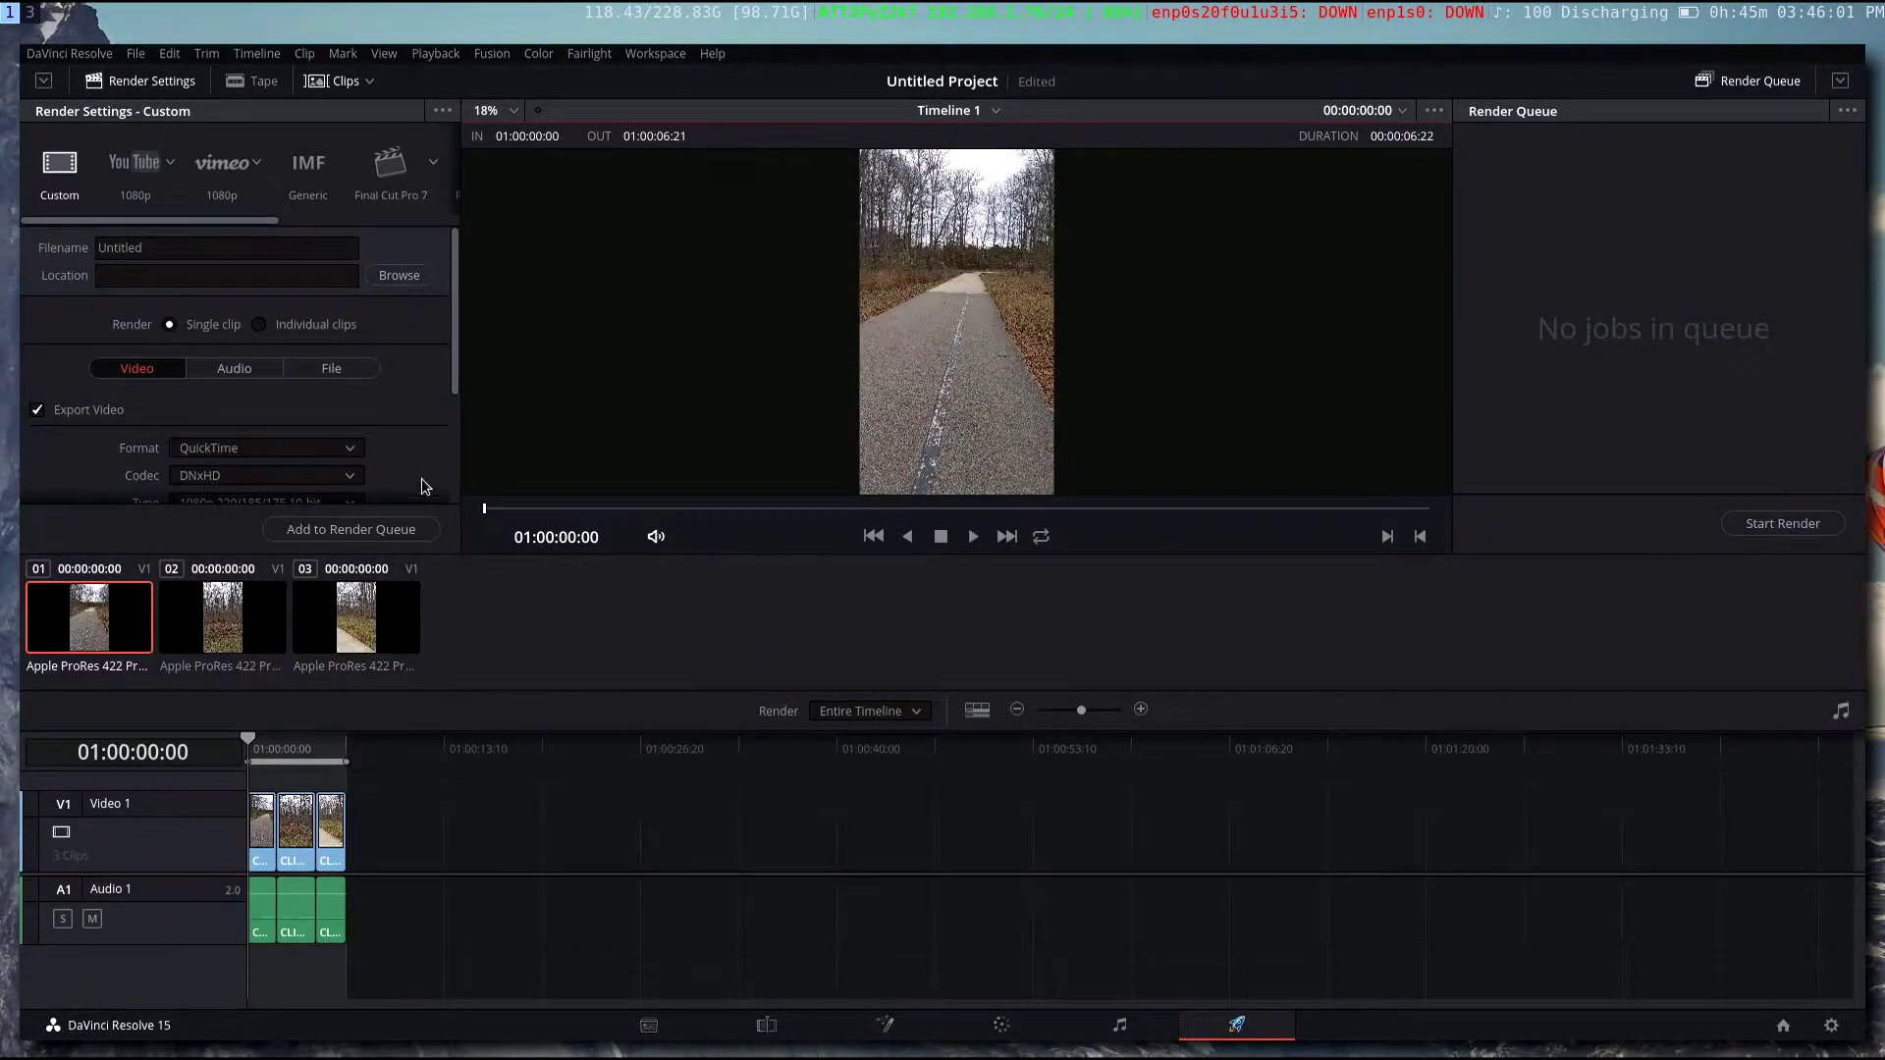
pyautogui.click(154, 248)
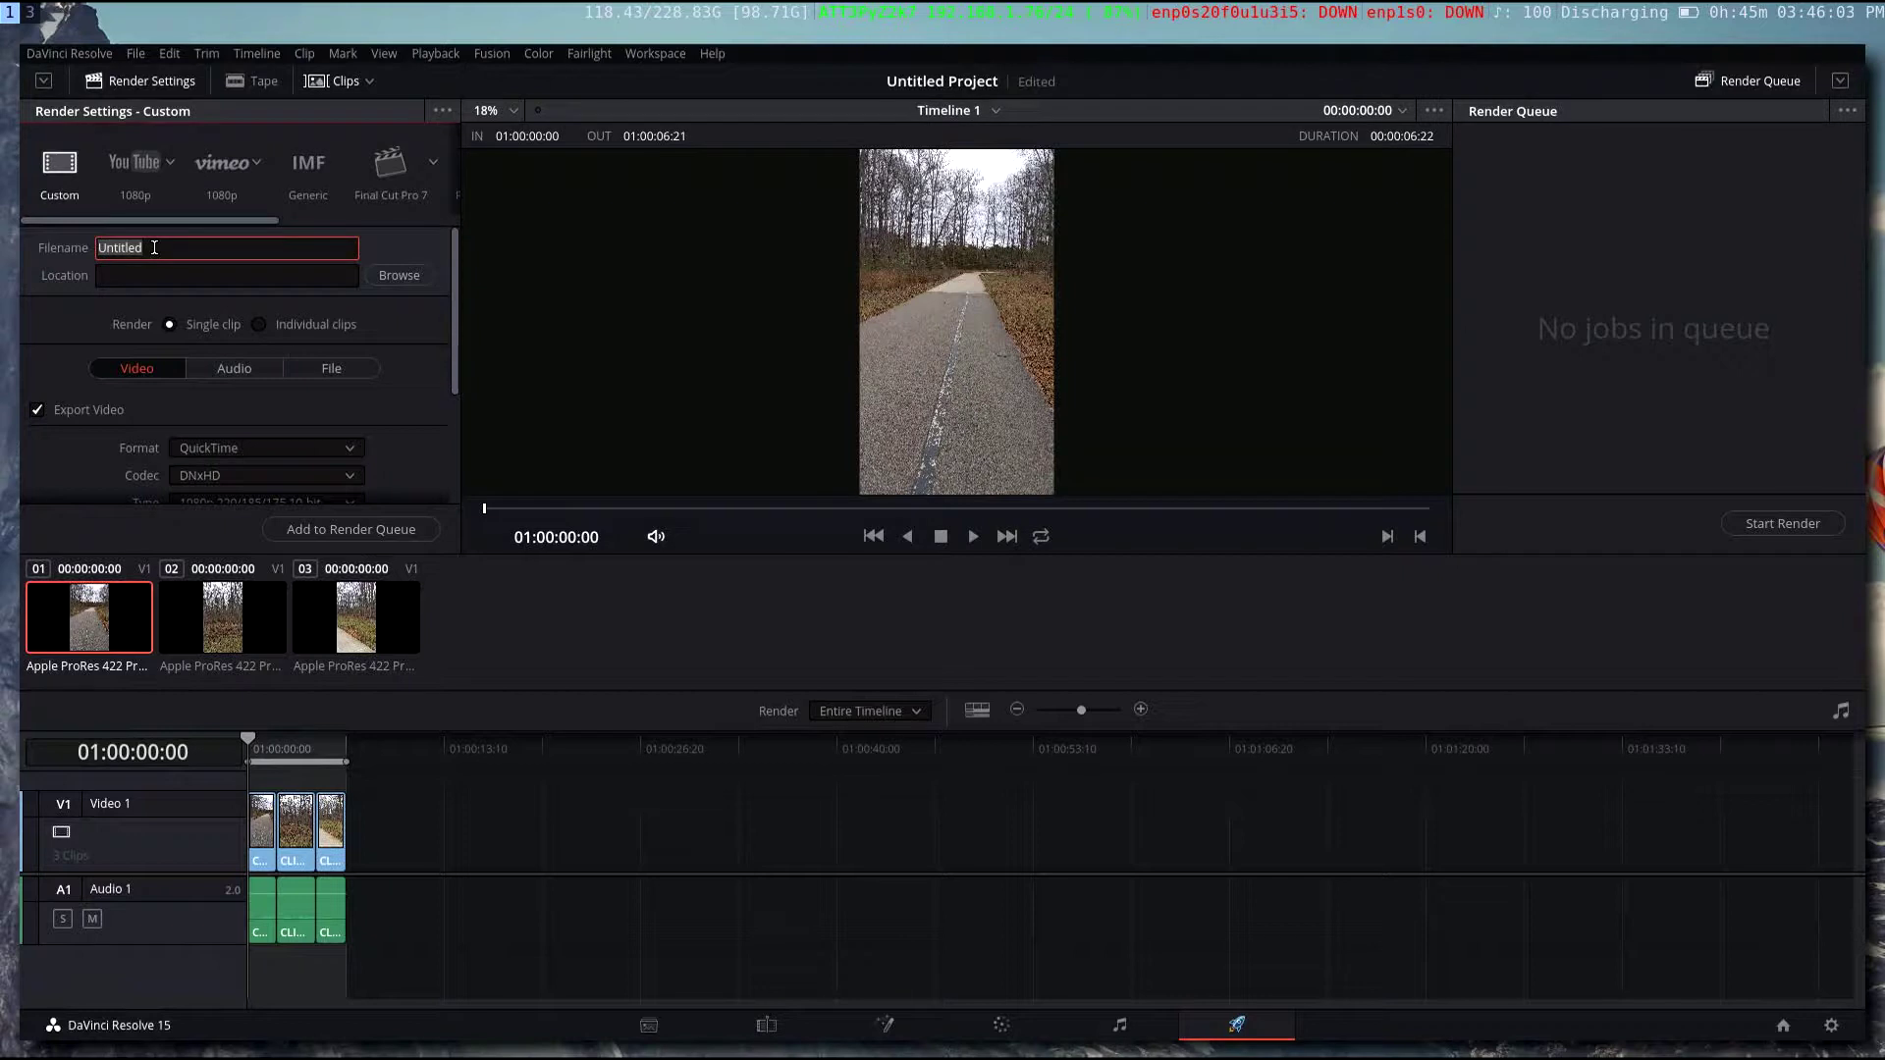
pyautogui.click(374, 273)
pyautogui.click(1173, 782)
pyautogui.scroll(-2, 392, 383)
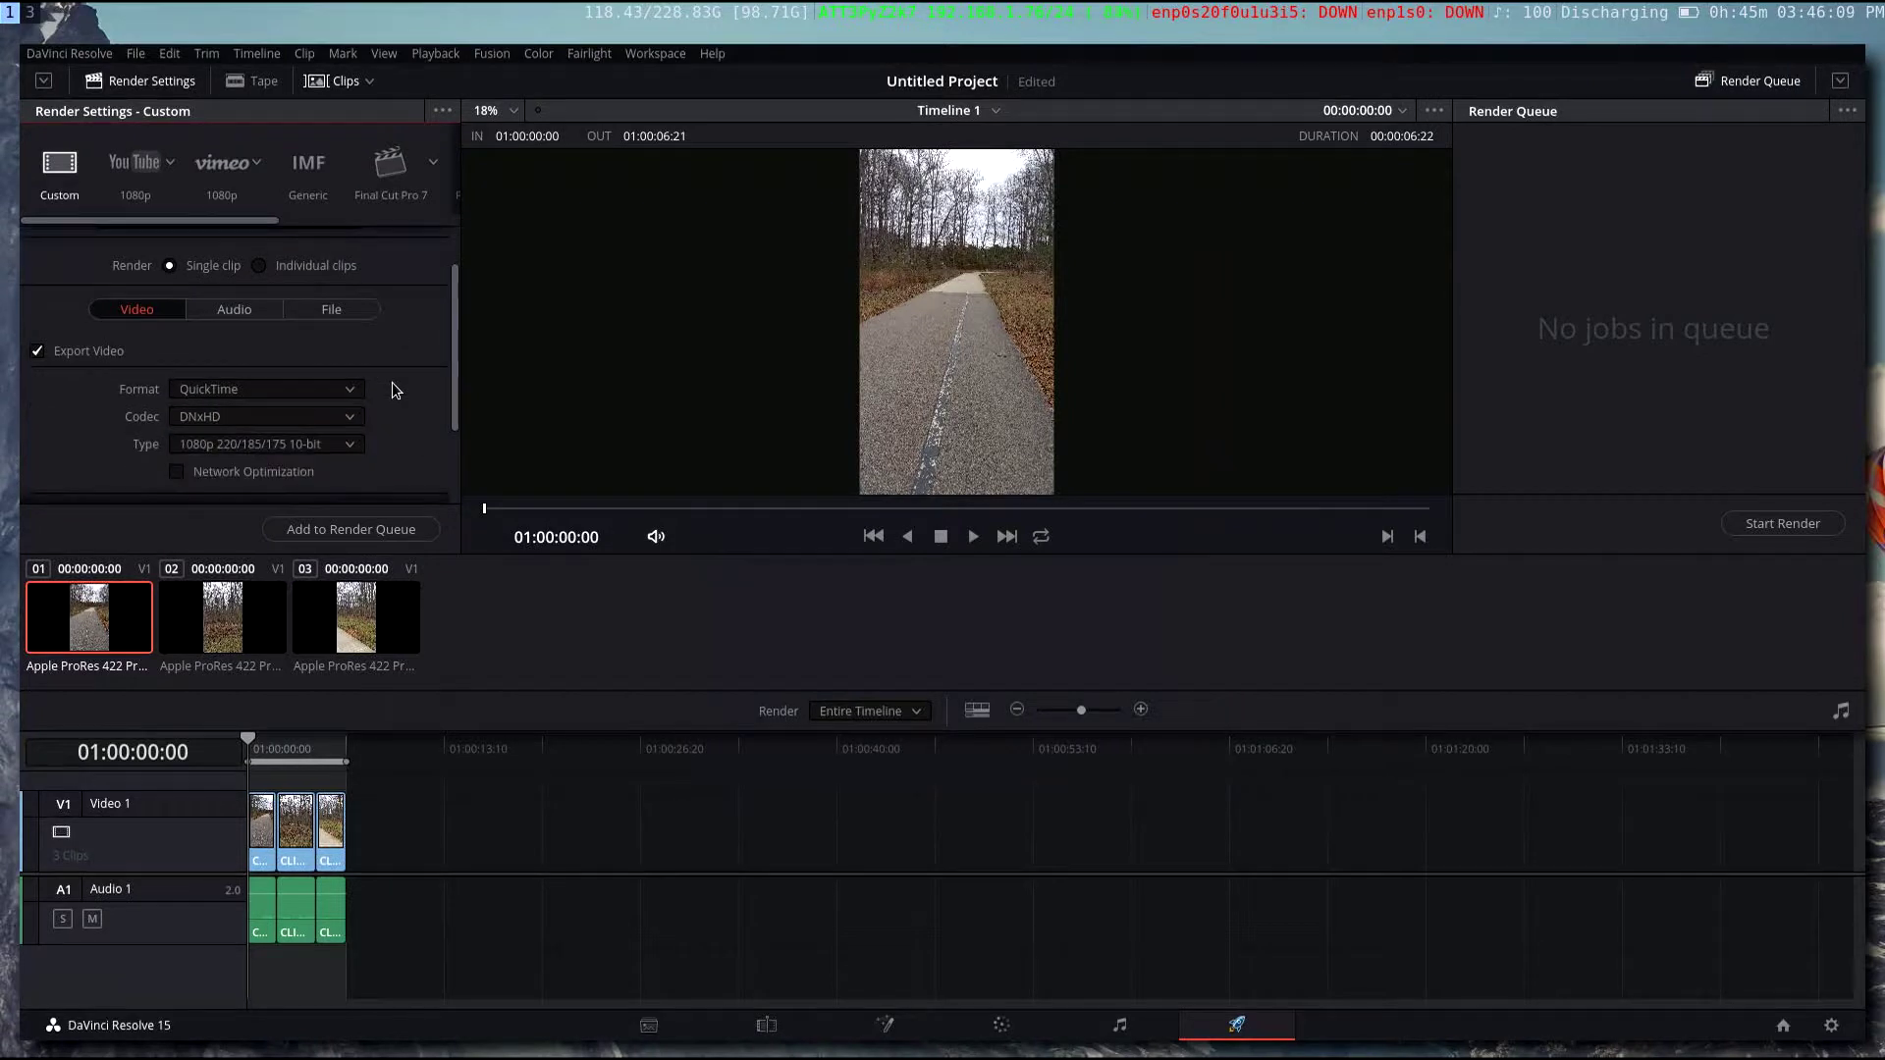
pyautogui.moveTo(457, 365); pyautogui.dragTo(448, 418)
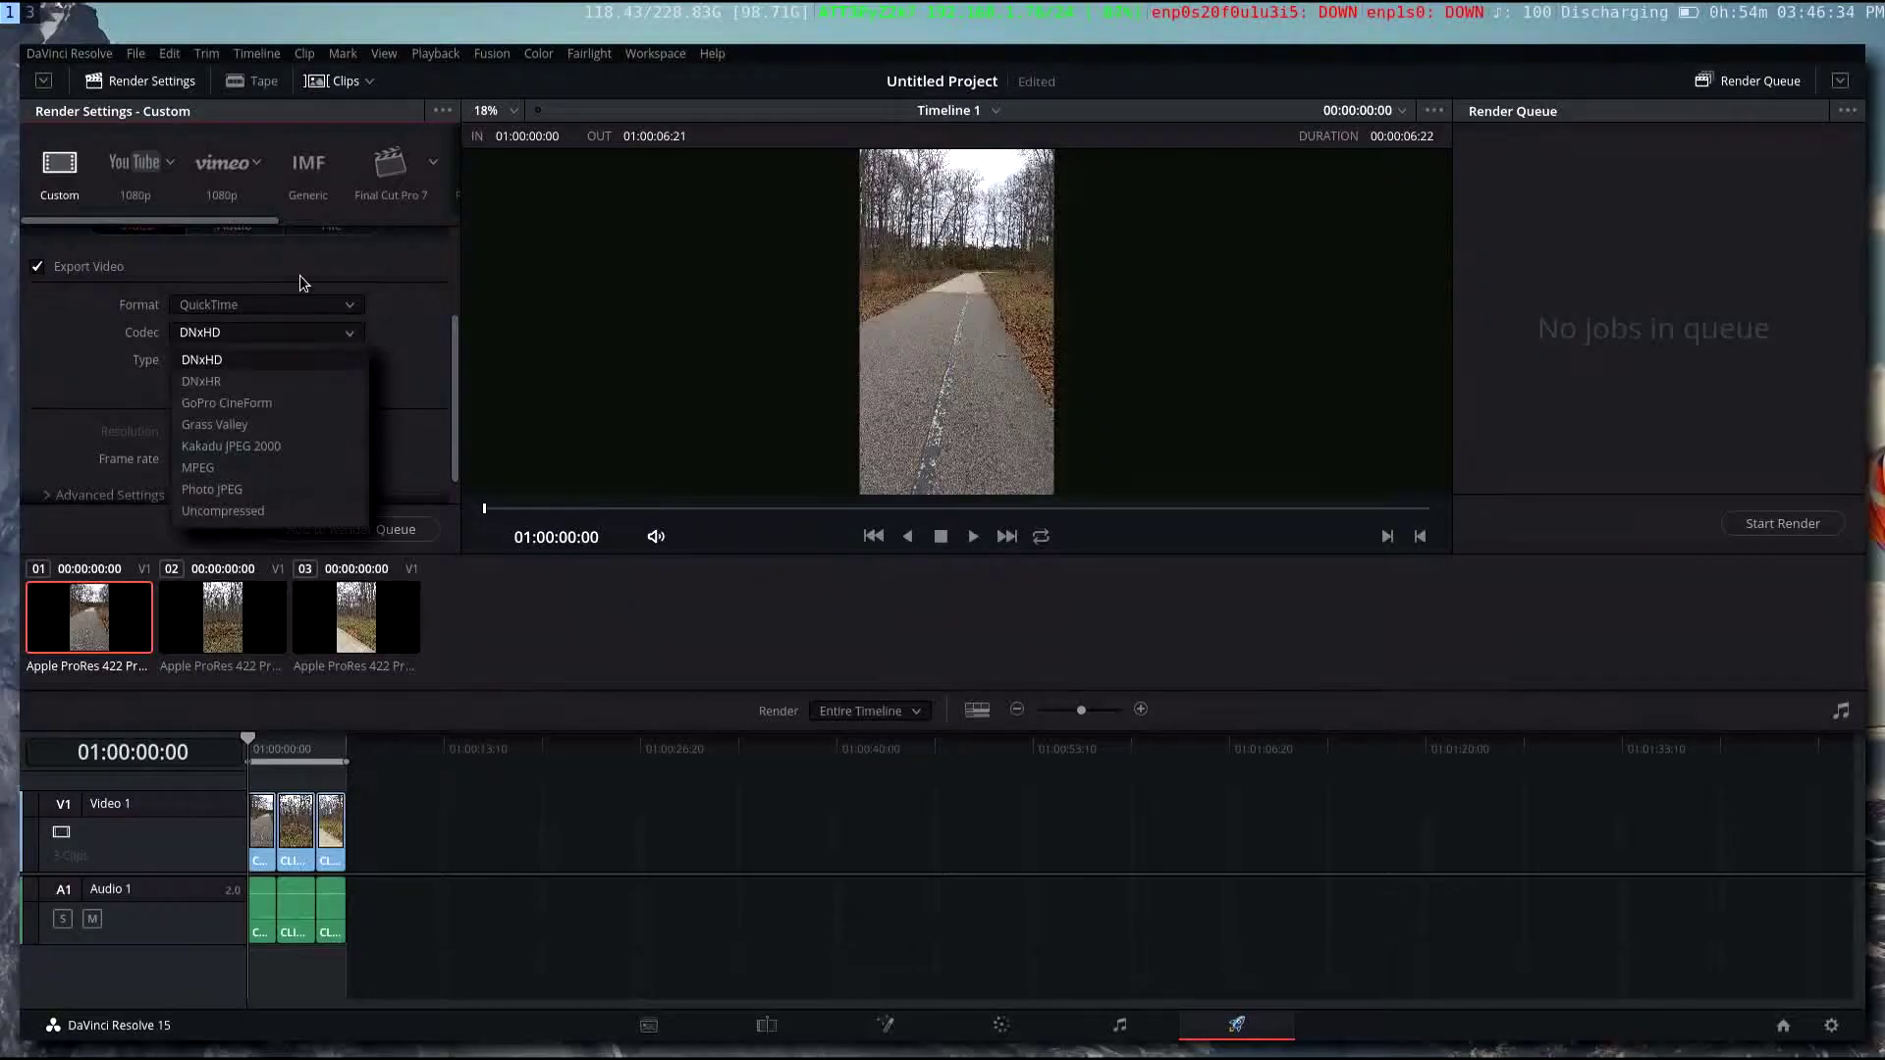
# - Keep the QuickTime format and set the codec to MPEG with type MPEG4 Video
pyautogui.click(280, 301)
pyautogui.click(280, 301)
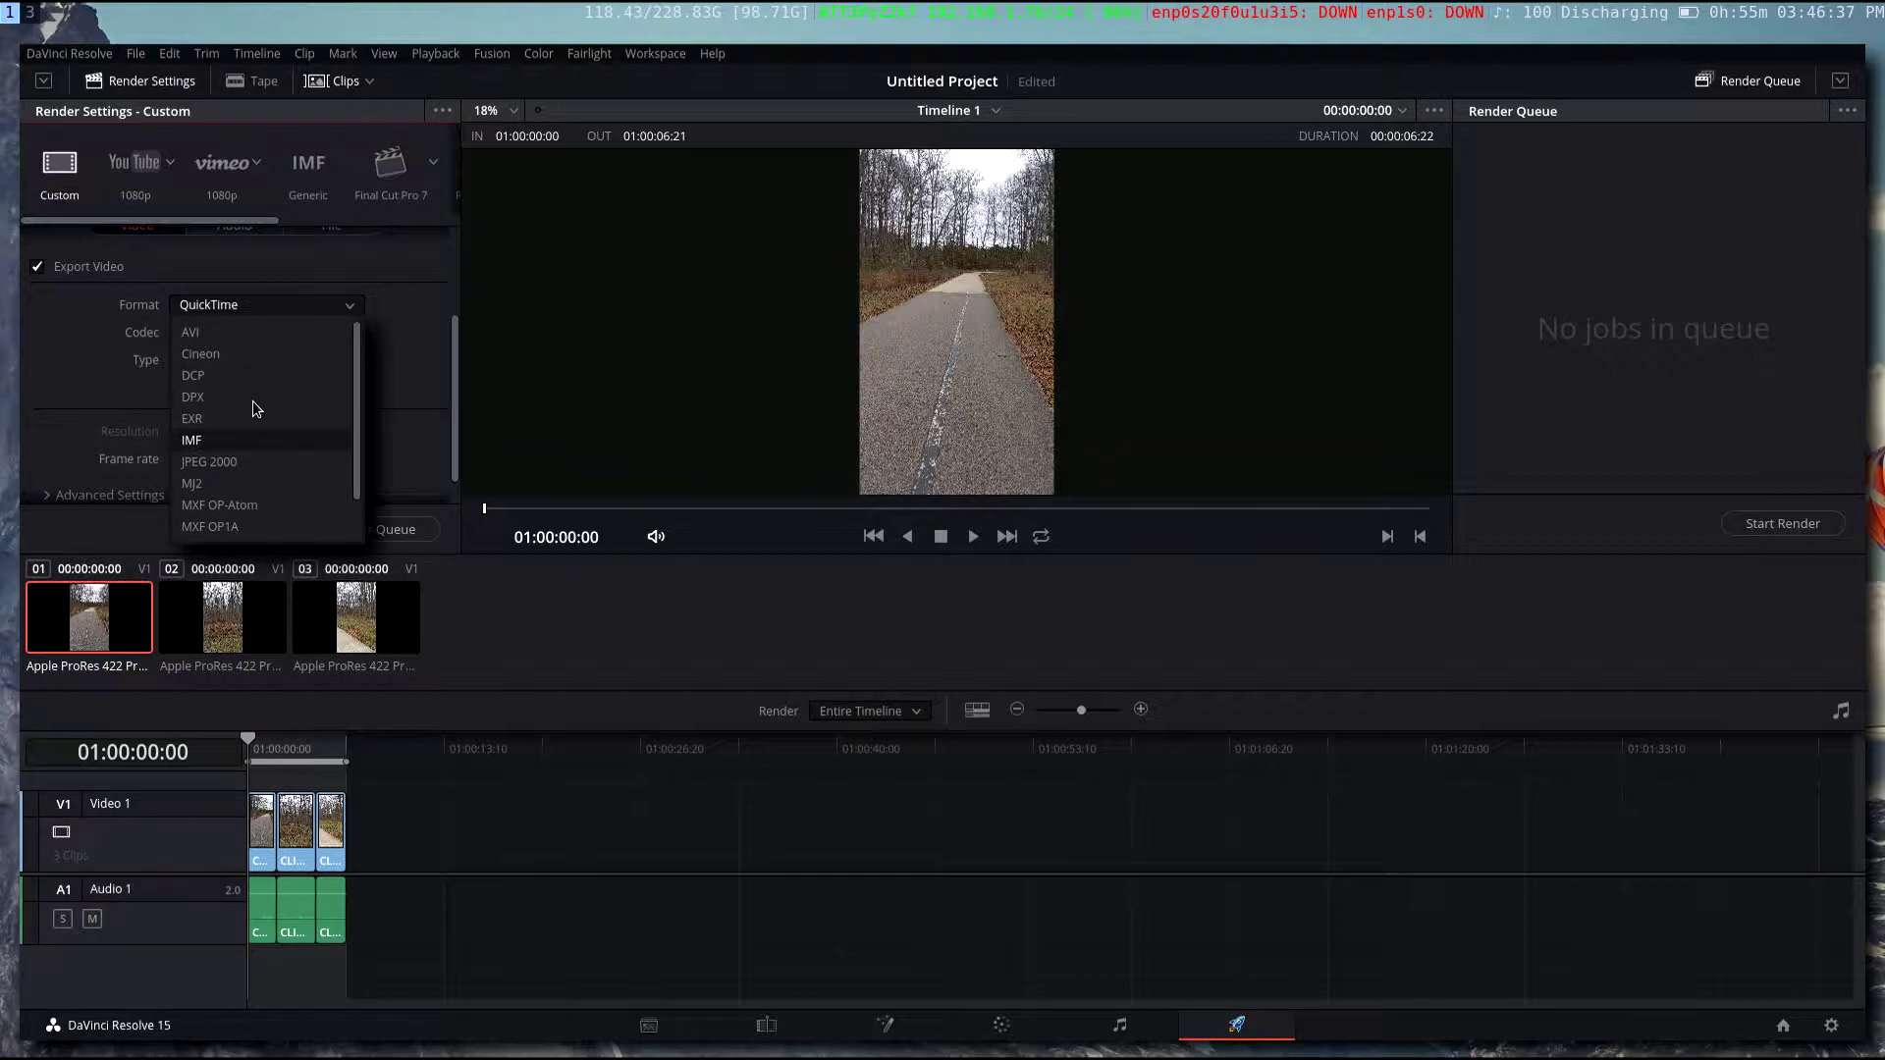
pyautogui.click(396, 304)
pyautogui.click(299, 330)
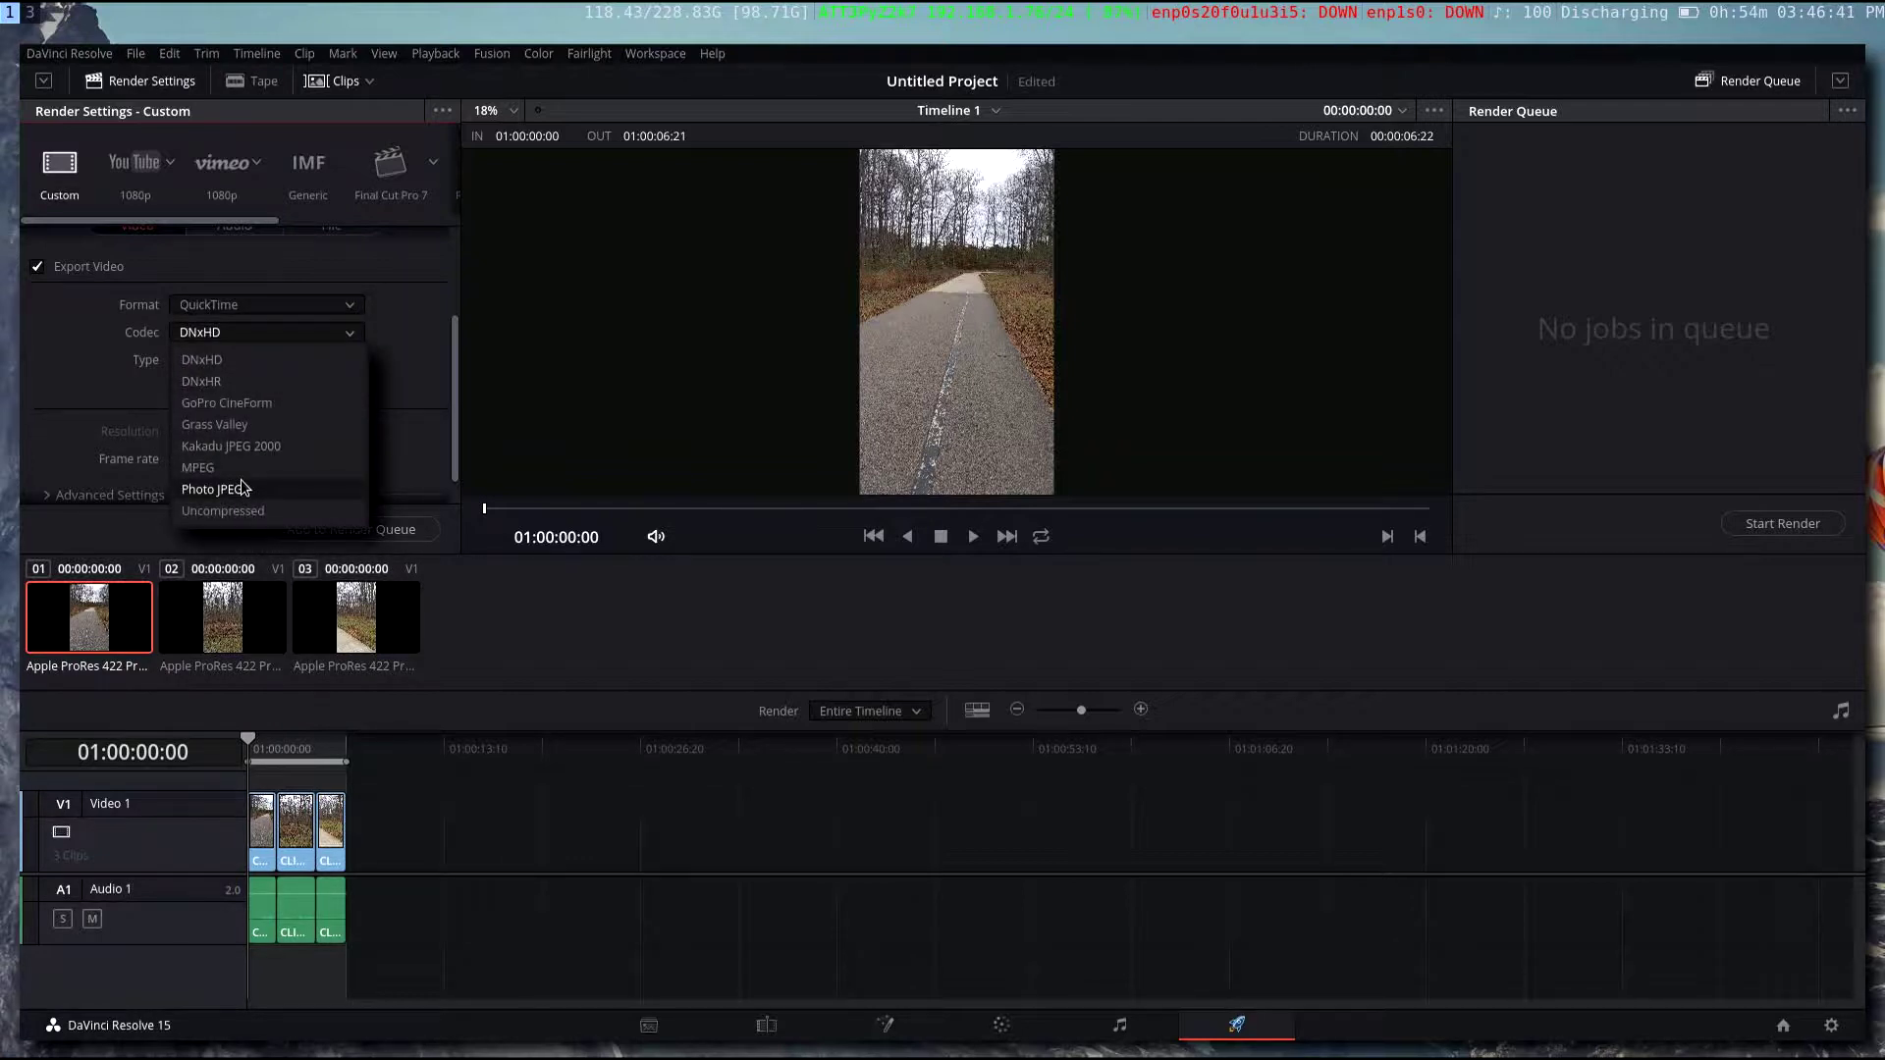
pyautogui.click(212, 467)
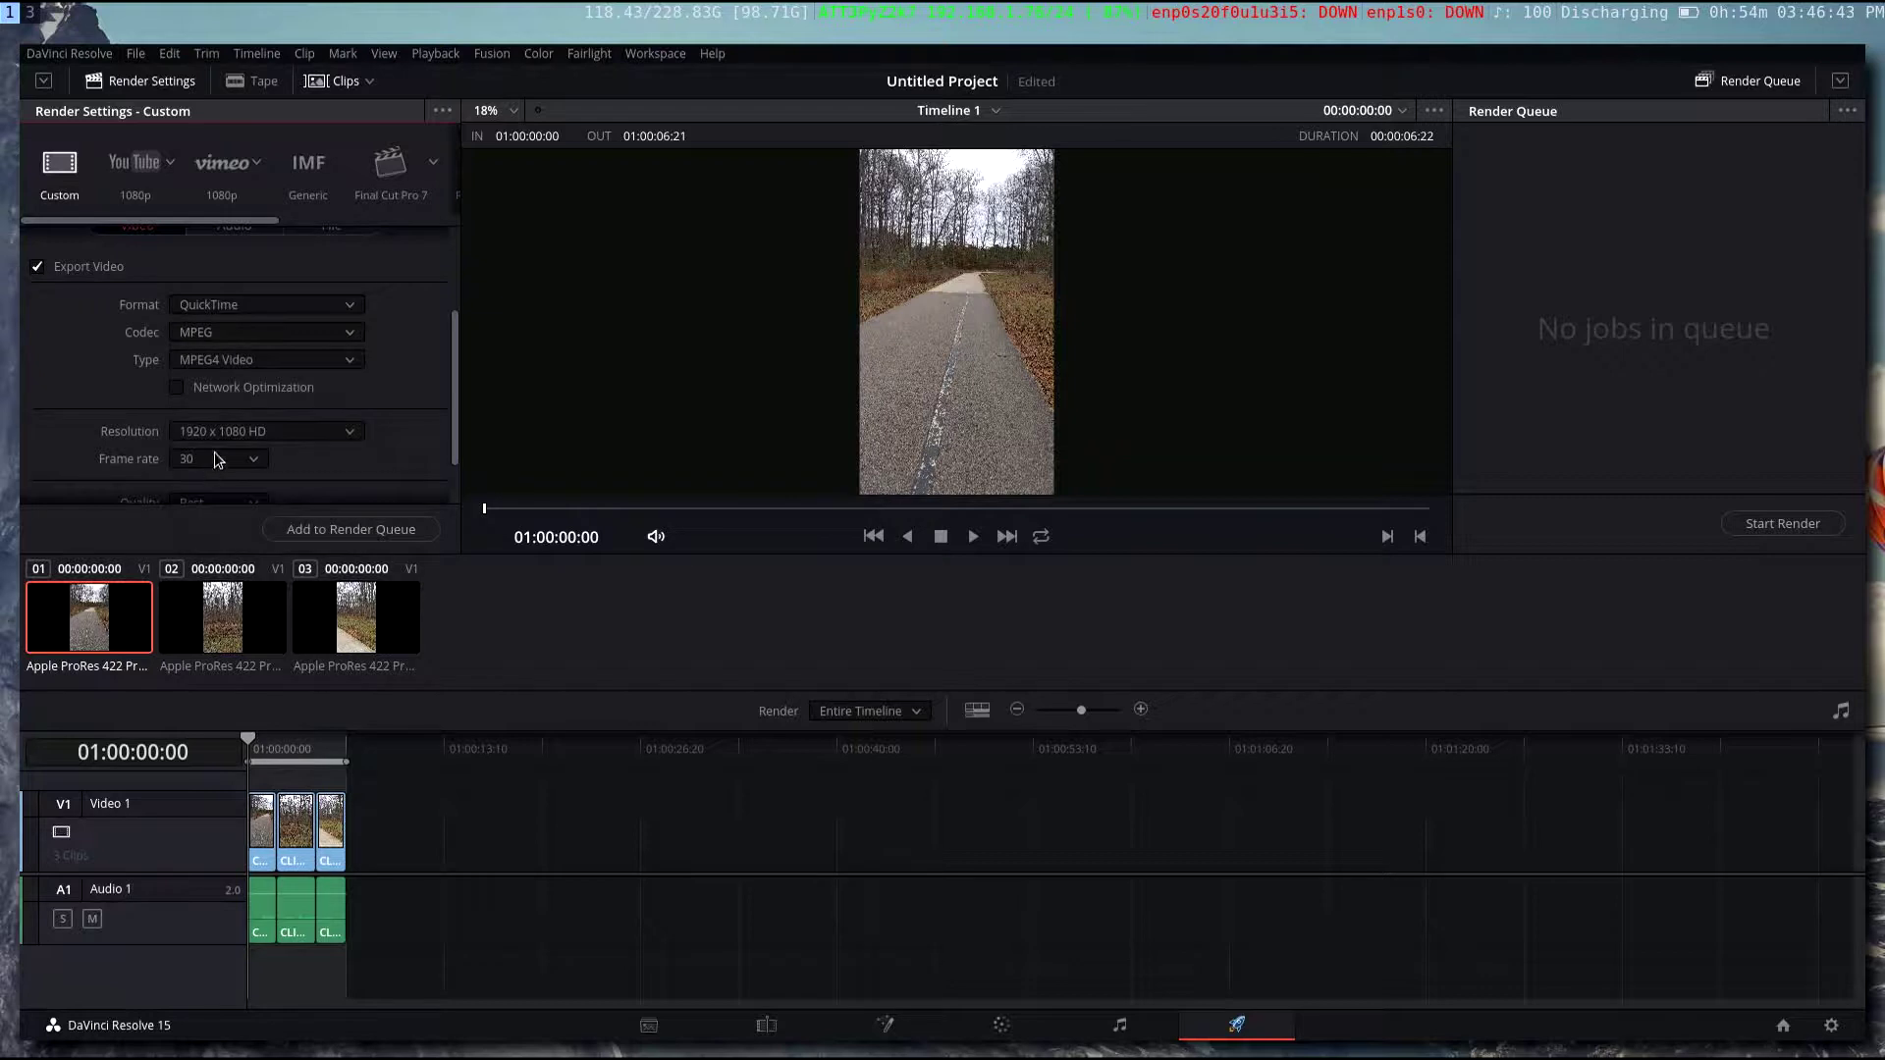
pyautogui.click(326, 360)
pyautogui.click(404, 316)
pyautogui.scroll(-1, 404, 317)
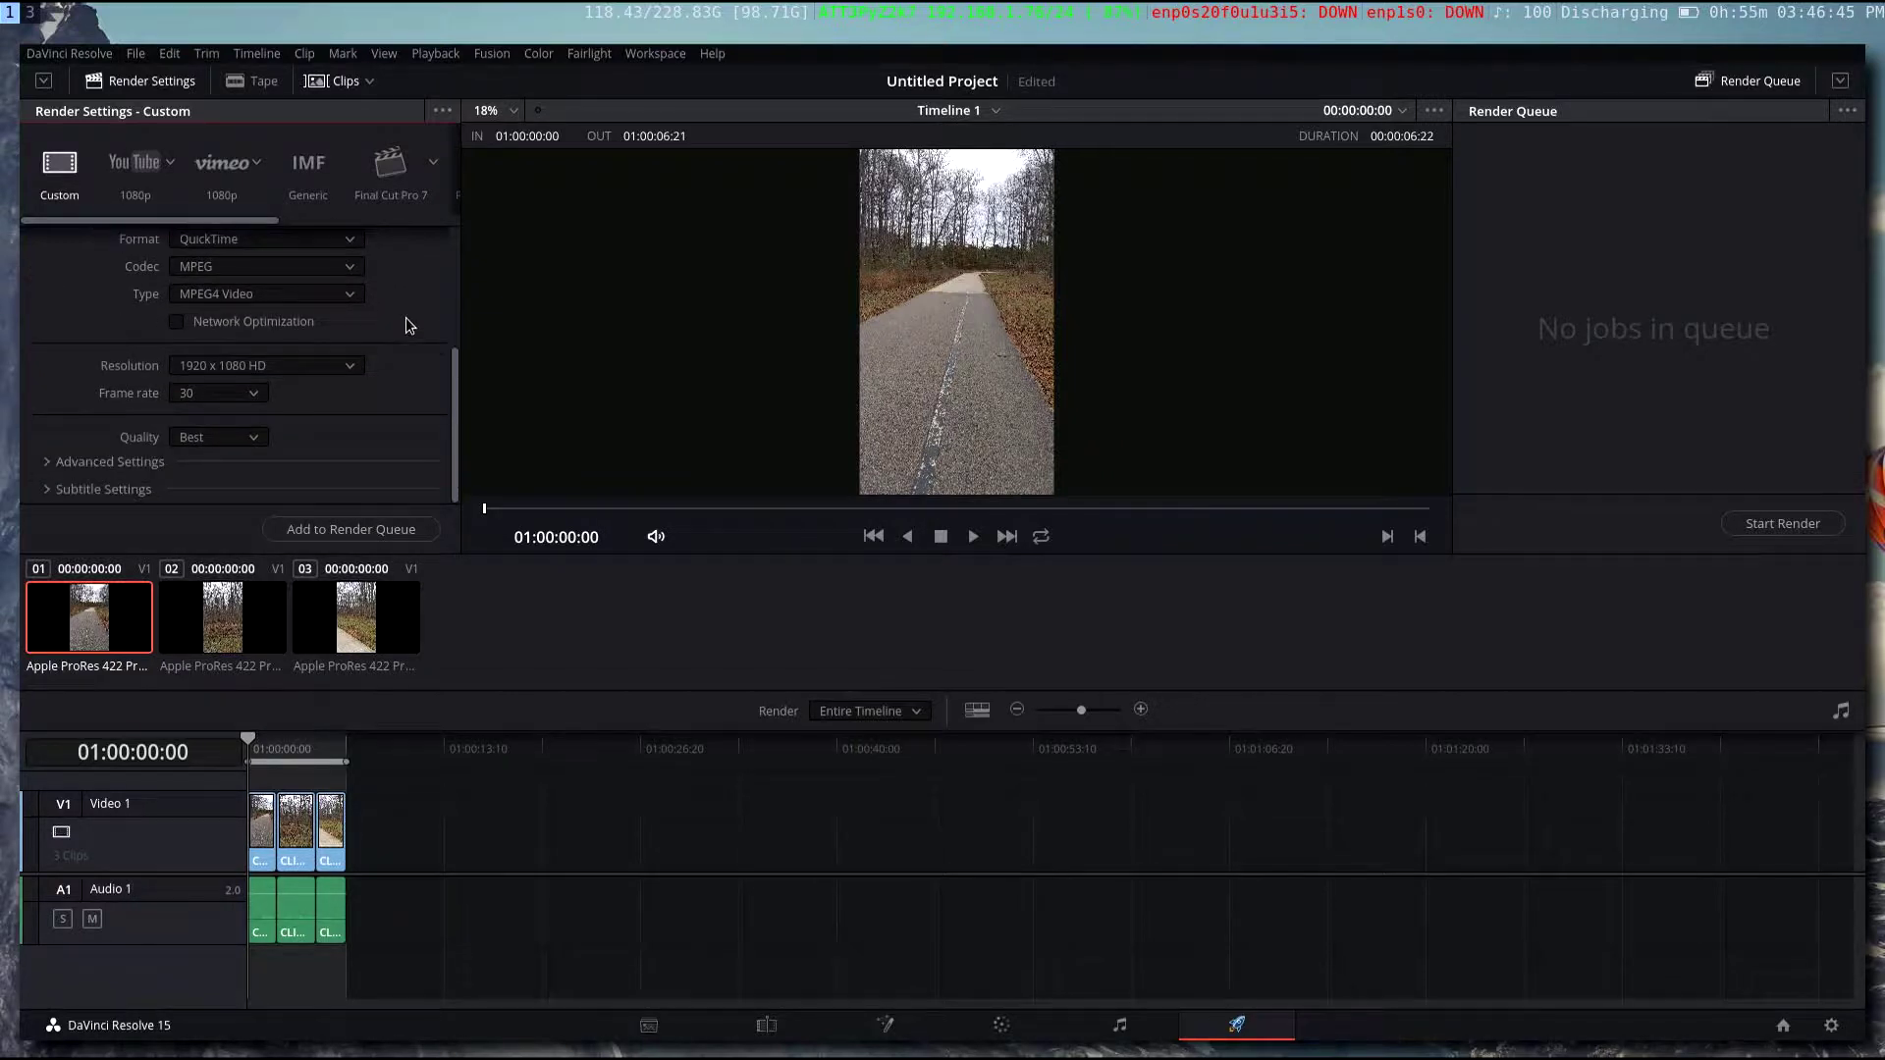
# - Set a custom output resolution of 1080 x 1920
pyautogui.click(332, 360)
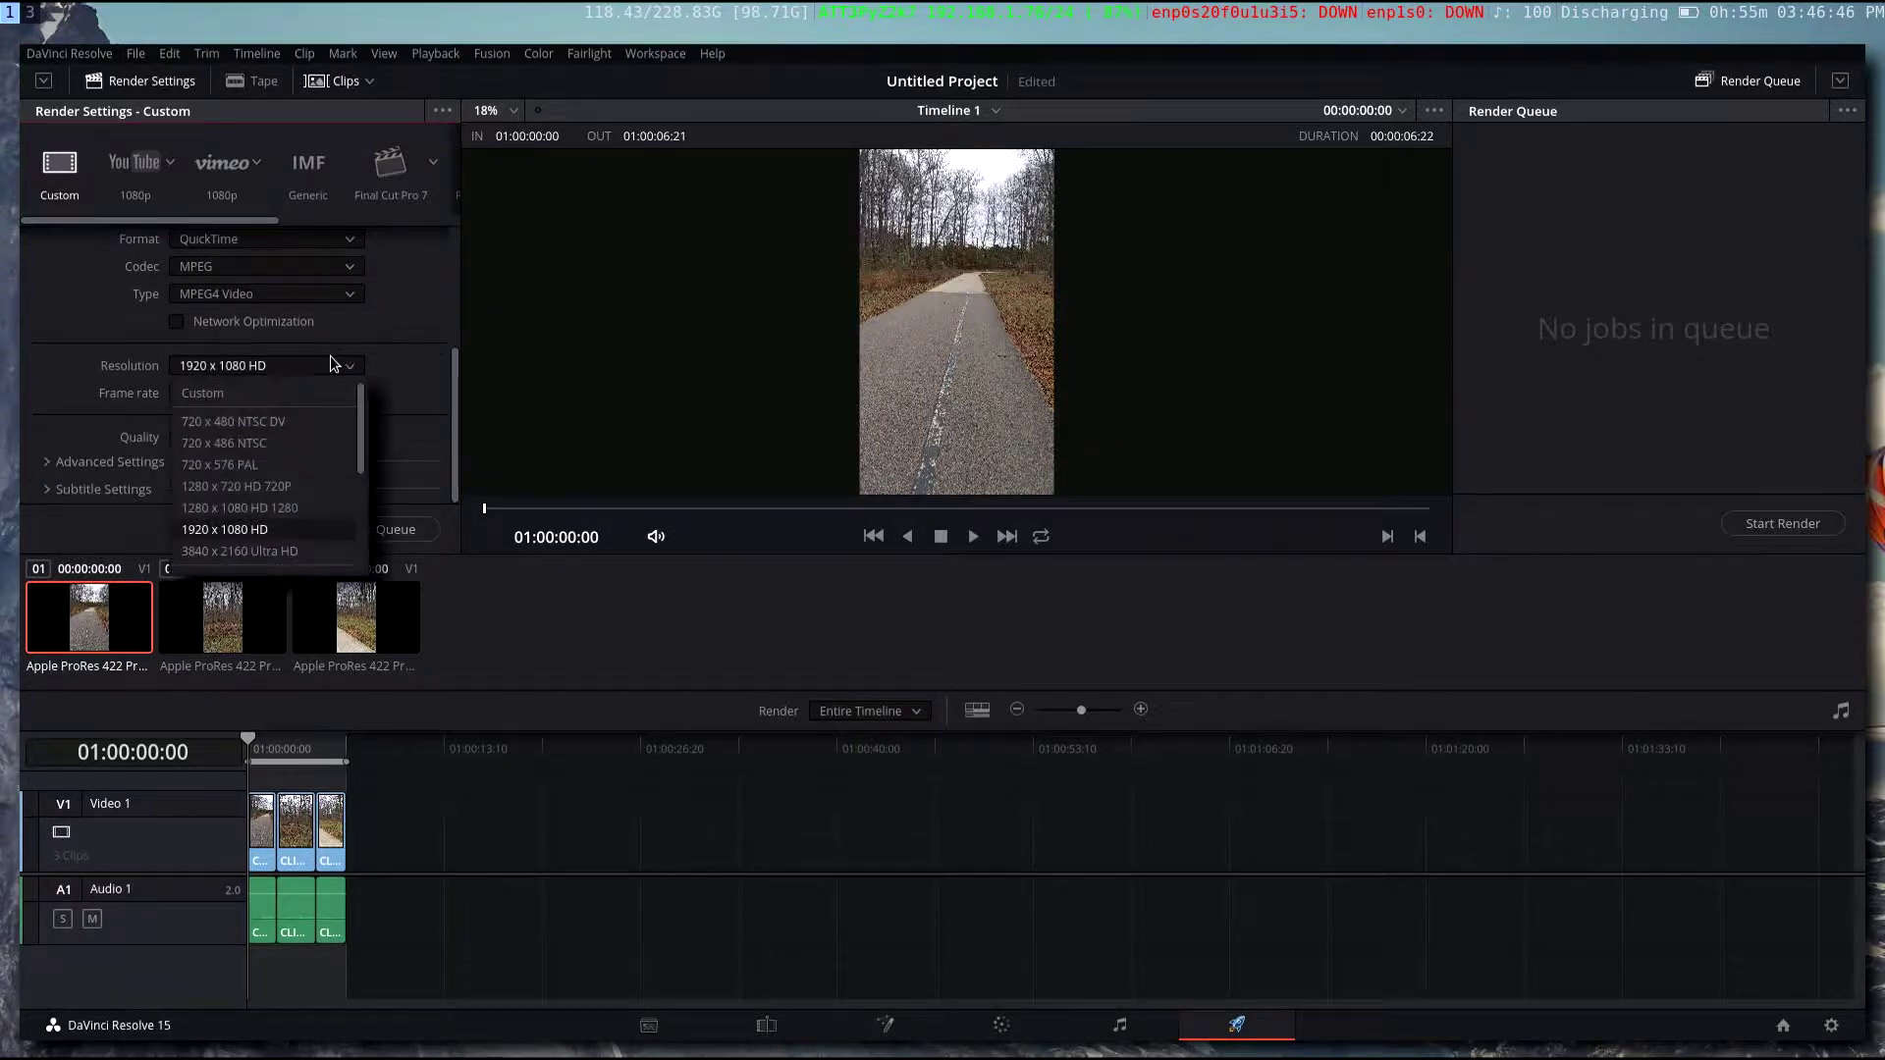
pyautogui.click(226, 397)
pyautogui.doubleClick(198, 392)
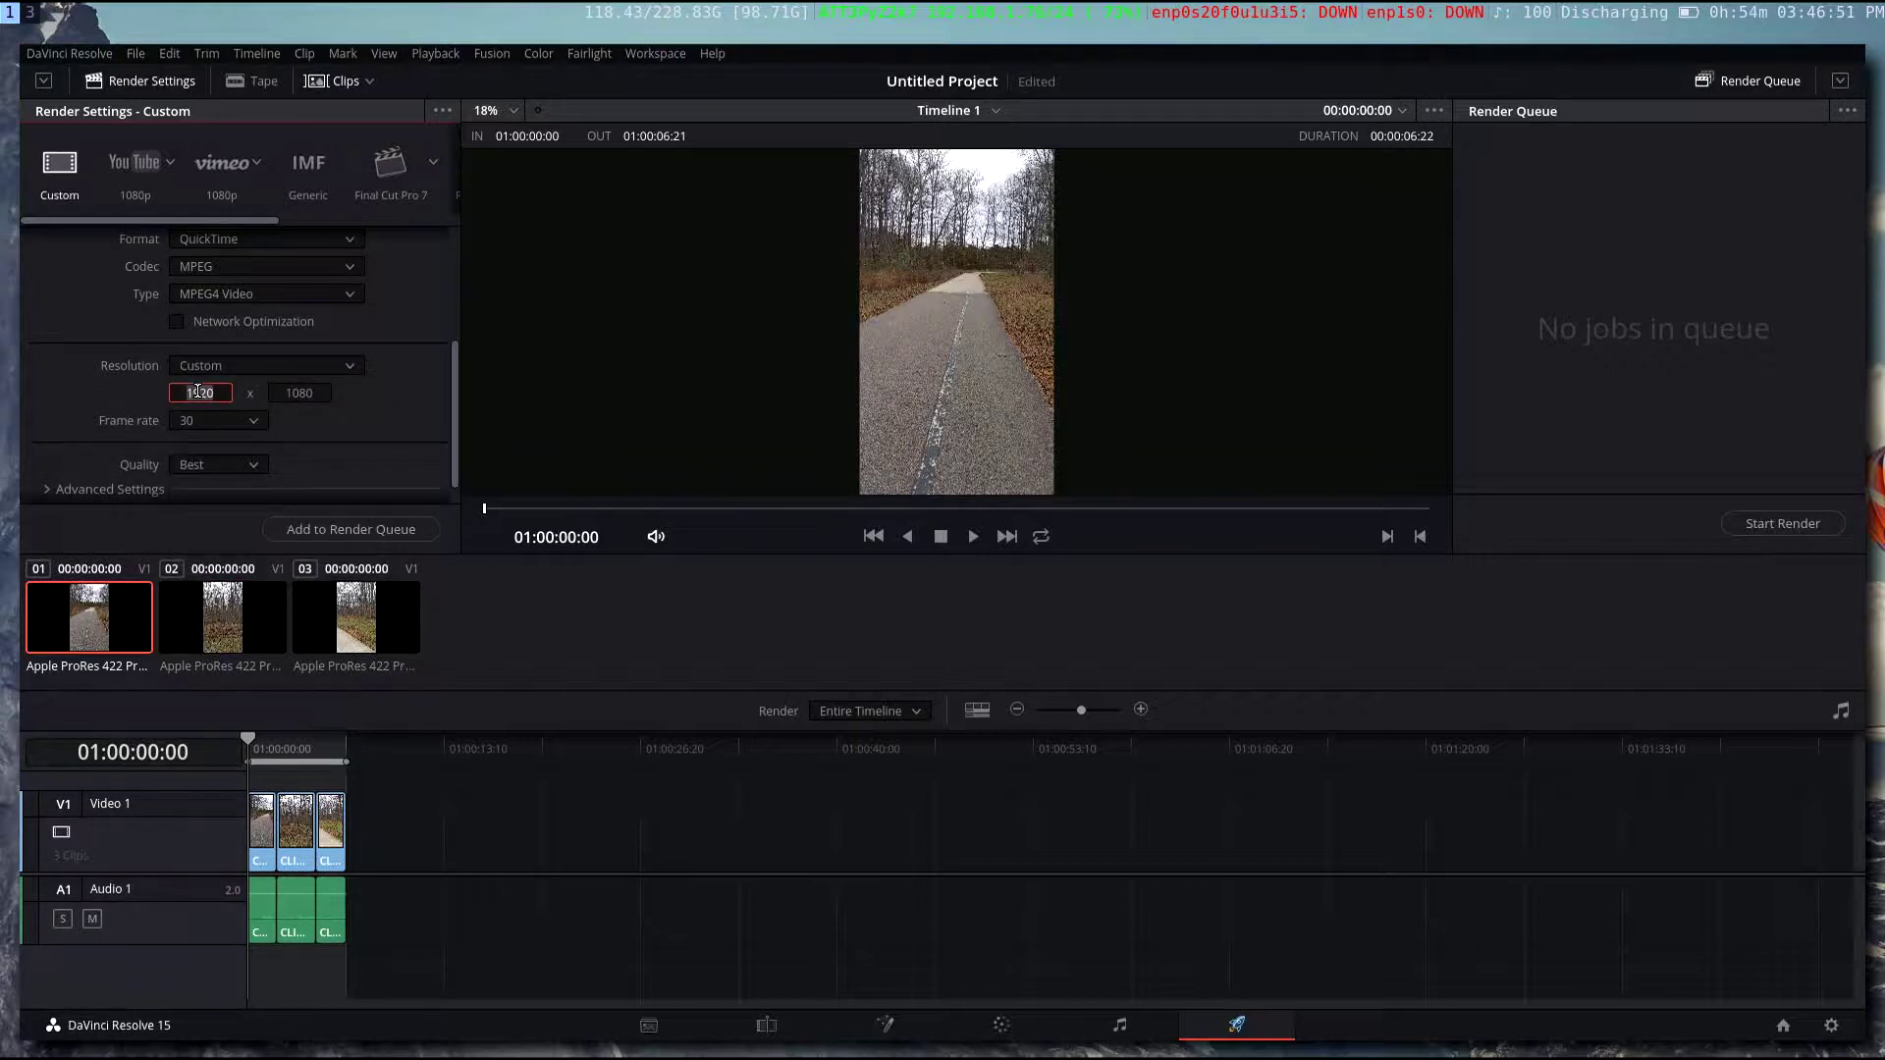
pyautogui.write('10')
pyautogui.press('Tab')
pyautogui.write('1')
pyautogui.scroll(-1, 333, 452)
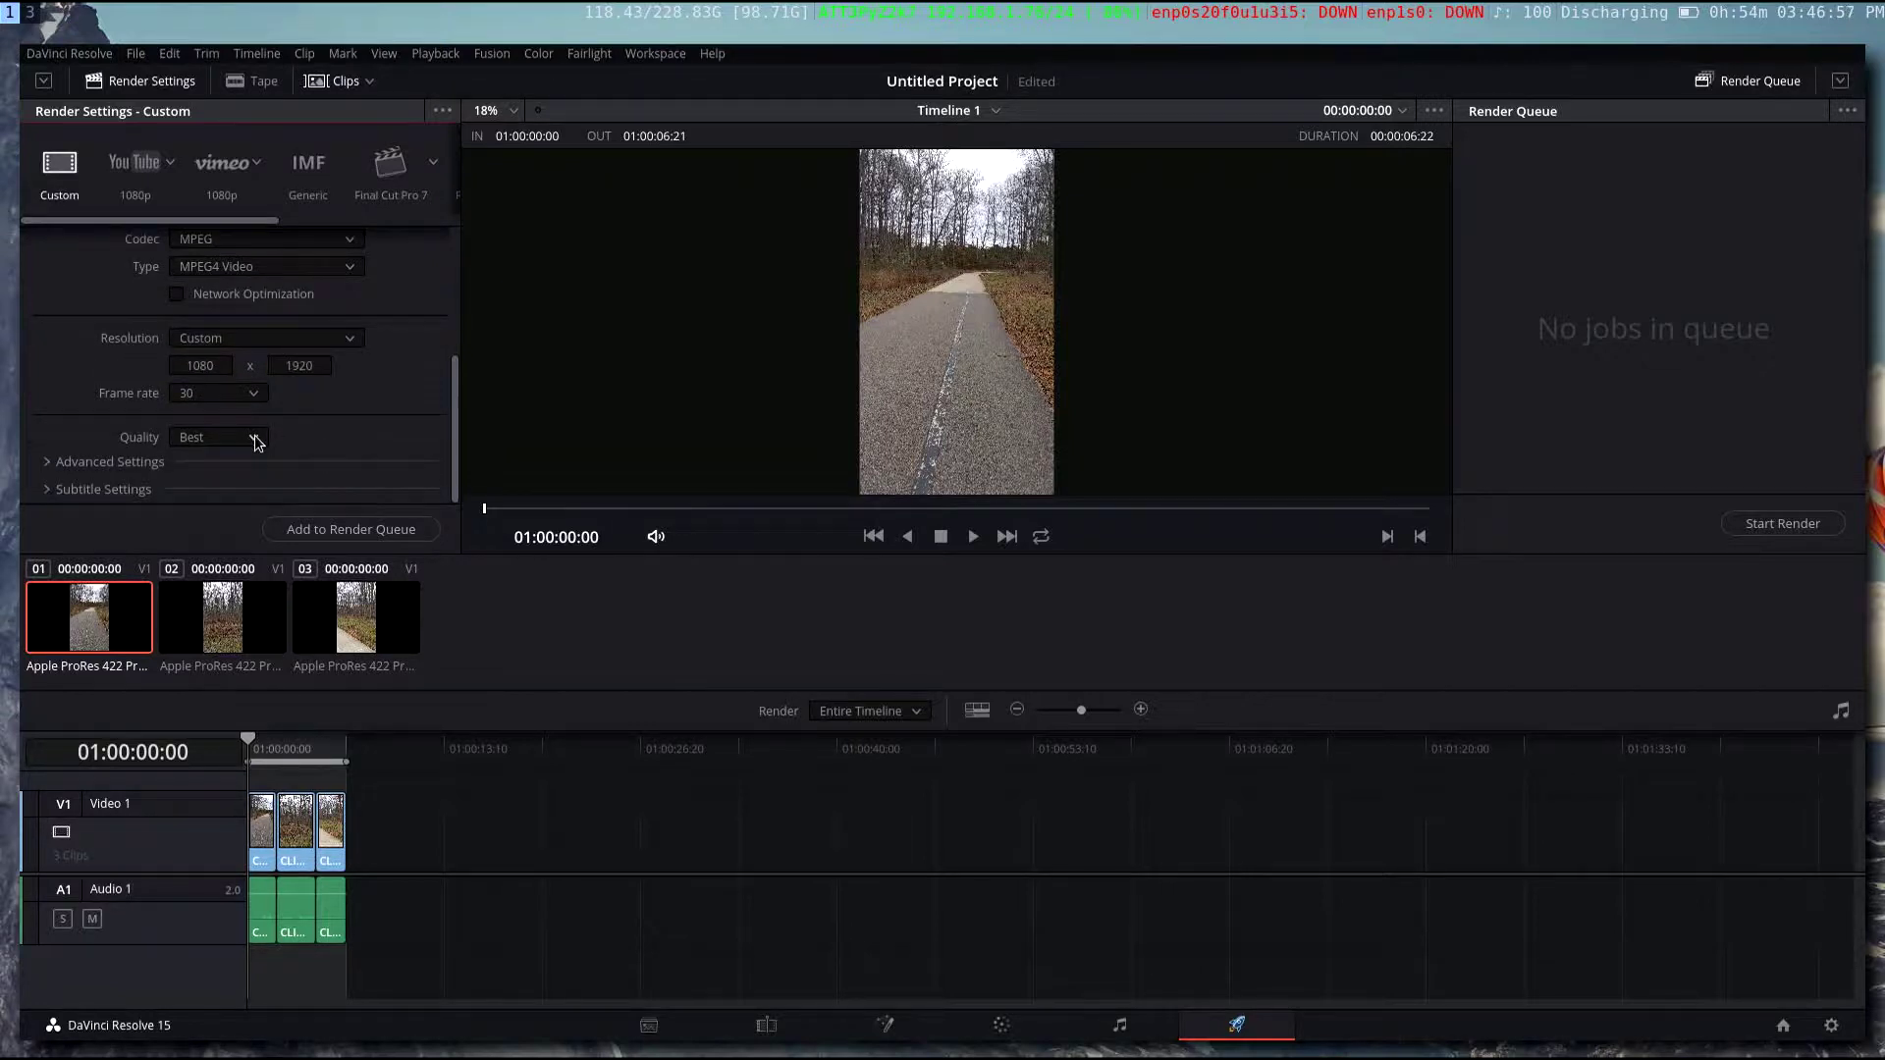
# - Keep Best quality and add Timeline 1 to the render queue as Job 1
pyautogui.click(258, 437)
pyautogui.click(368, 420)
pyautogui.click(369, 531)
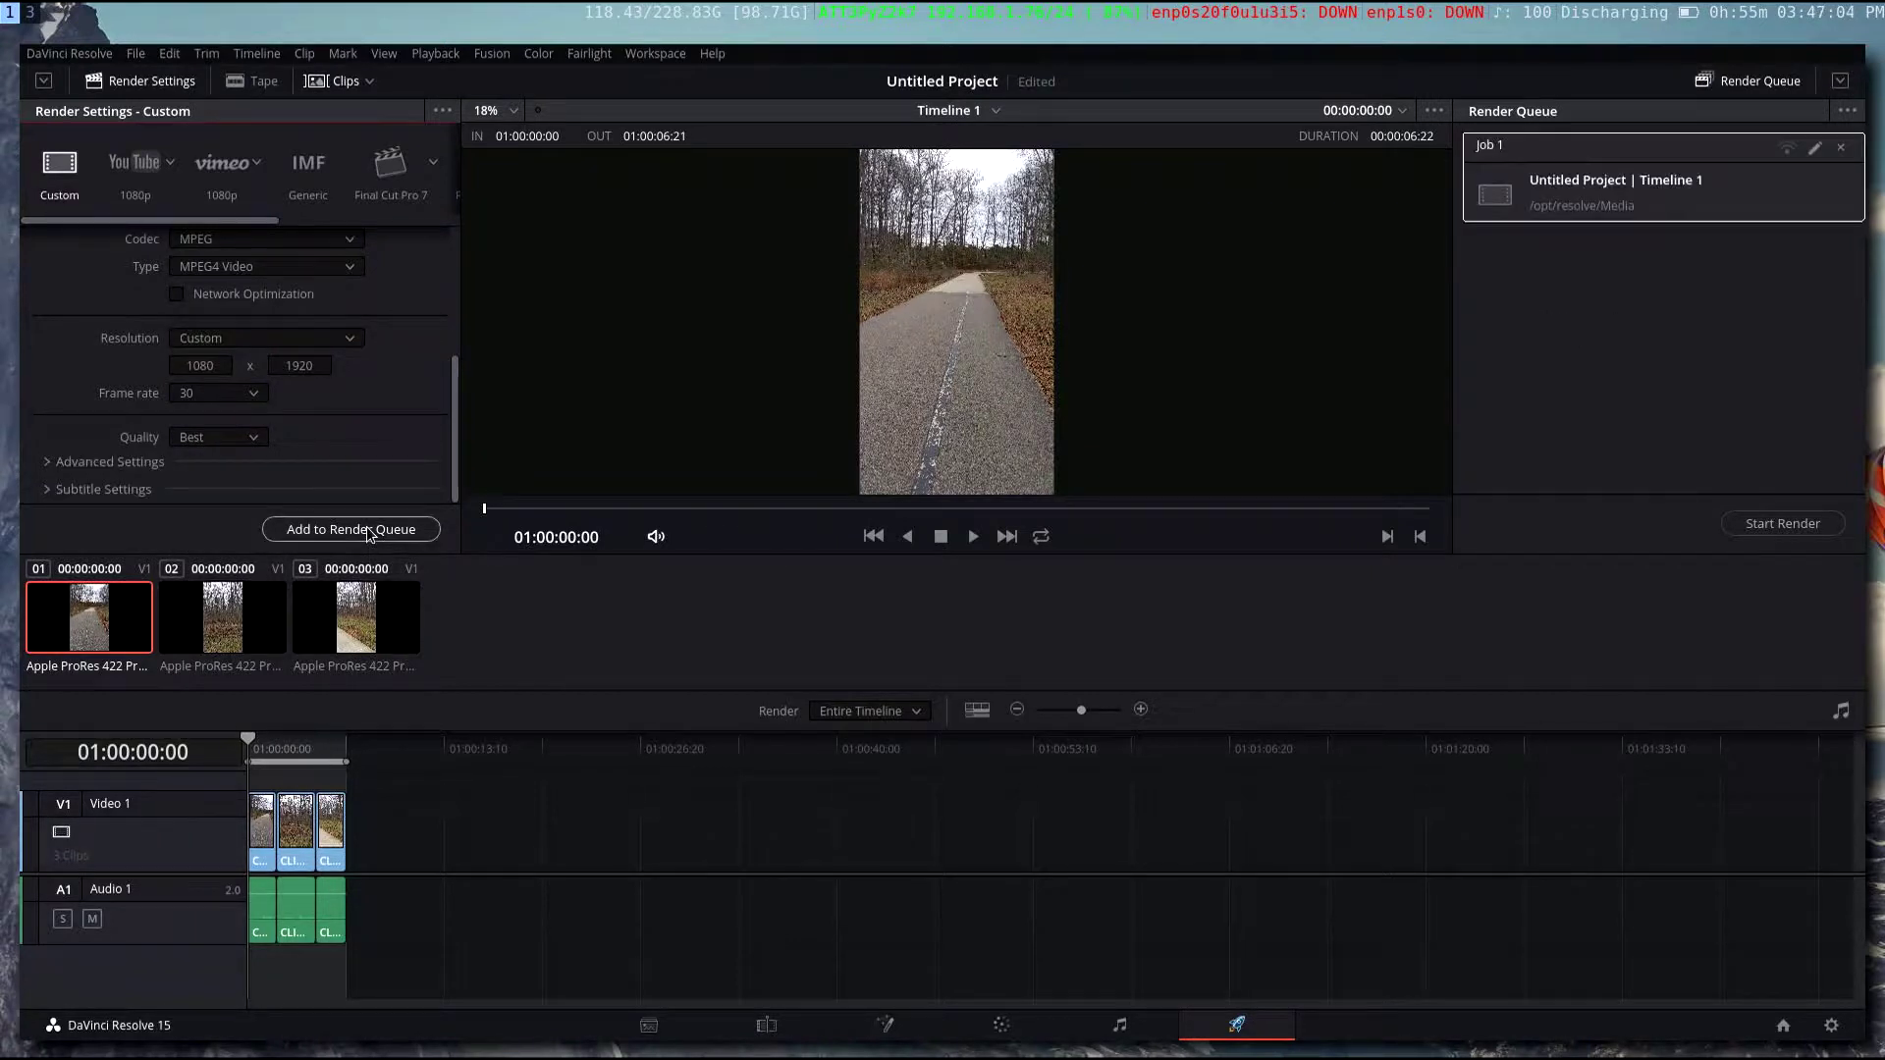